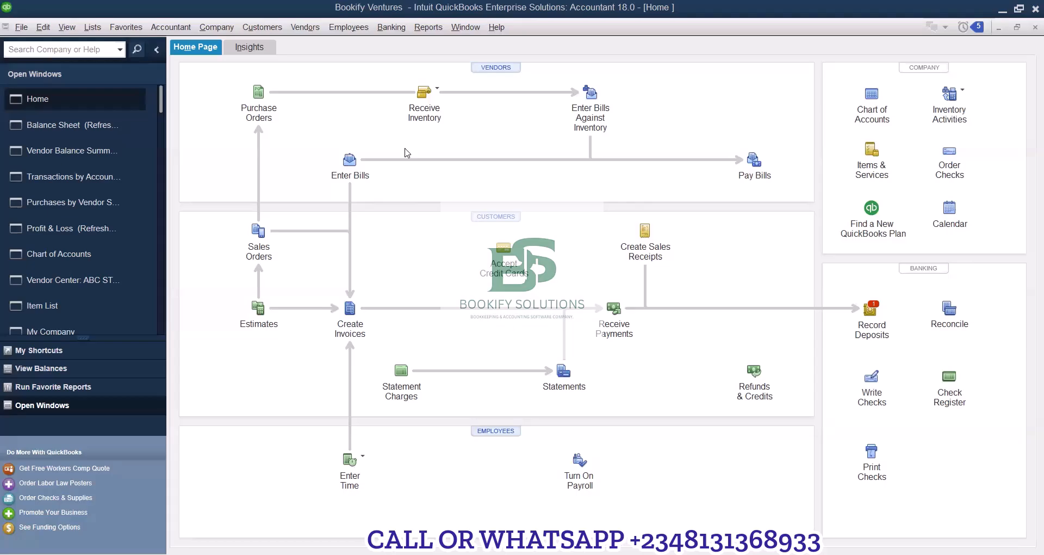
# - Open a new check, look at the items that can be added to it, and close the form without saving
pyautogui.hotkey('alt', 'o')
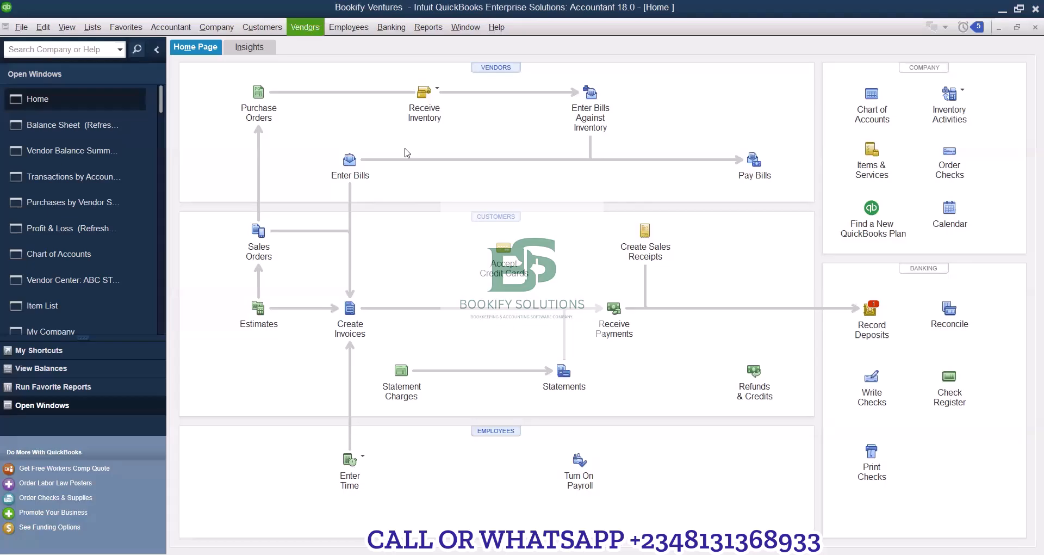
pyautogui.click(305, 28)
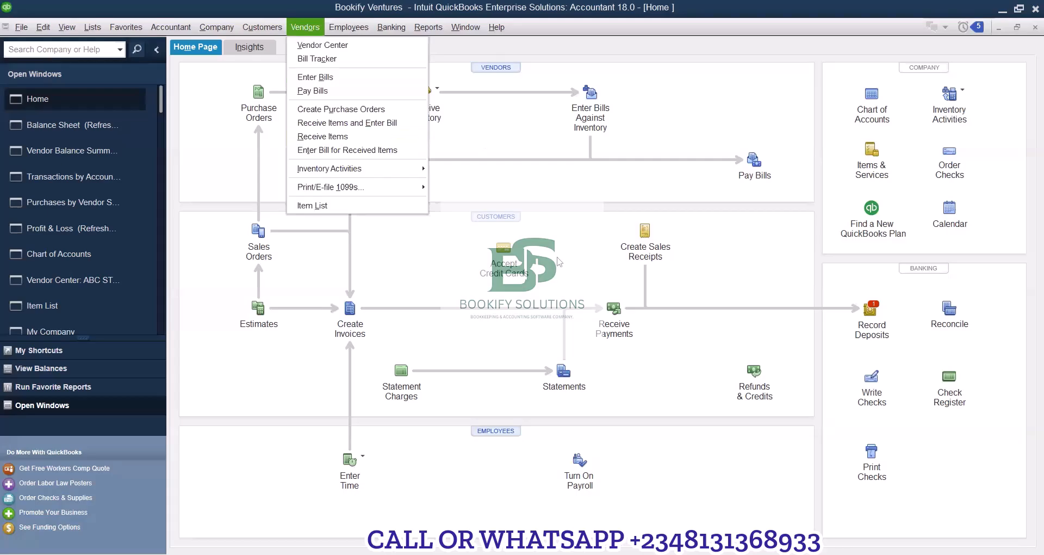
pyautogui.click(709, 355)
pyautogui.click(863, 390)
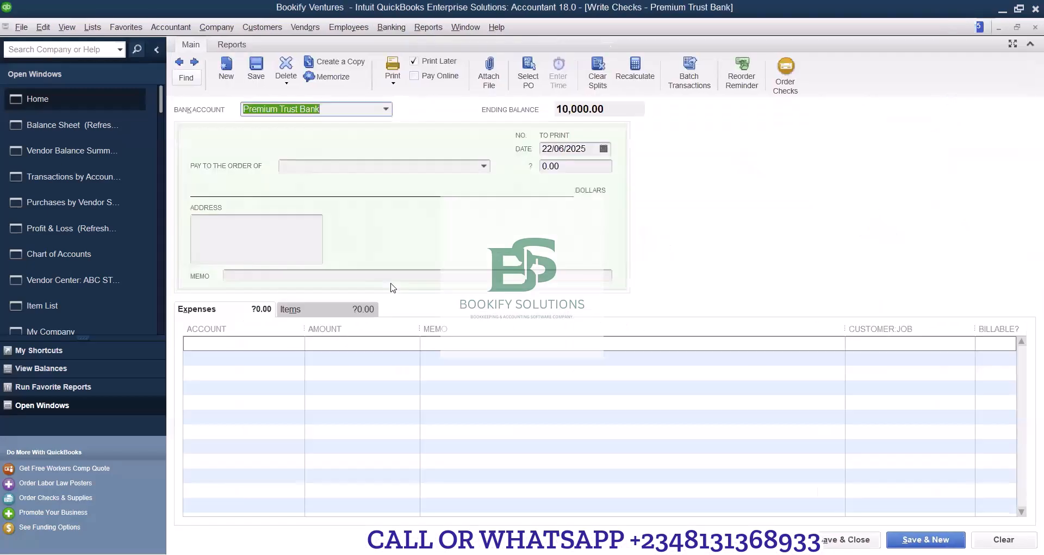
pyautogui.click(293, 309)
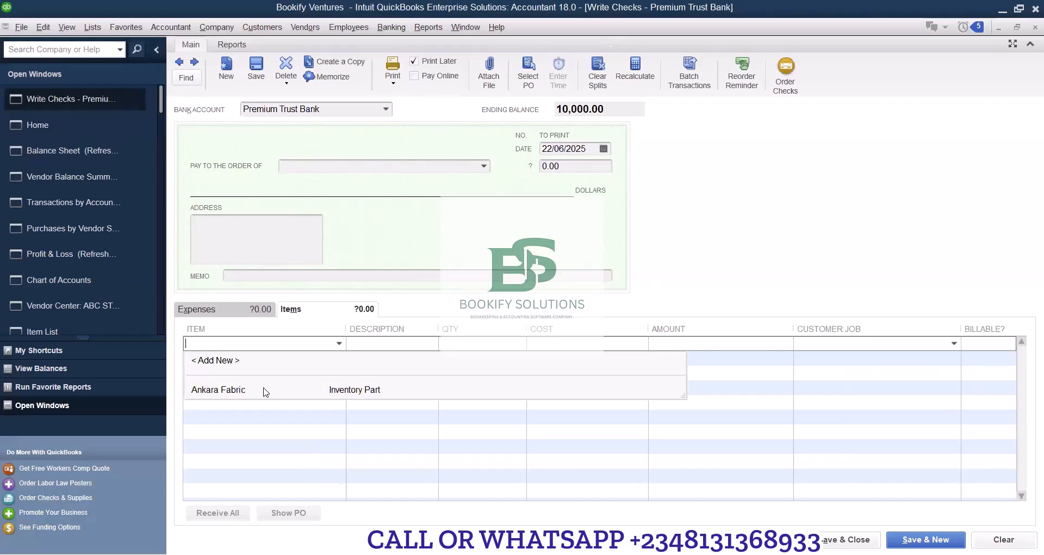
pyautogui.click(581, 192)
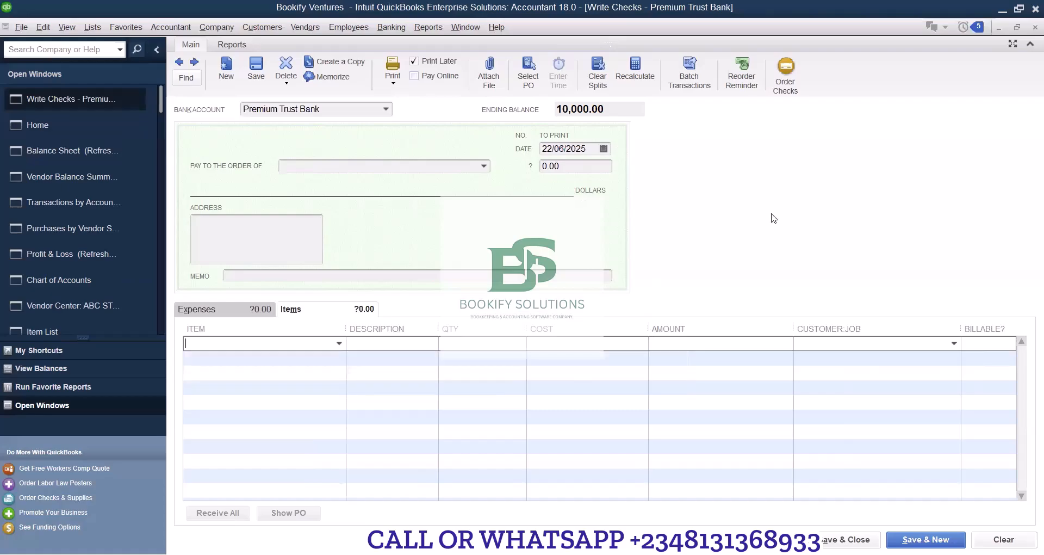
pyautogui.press('Escape')
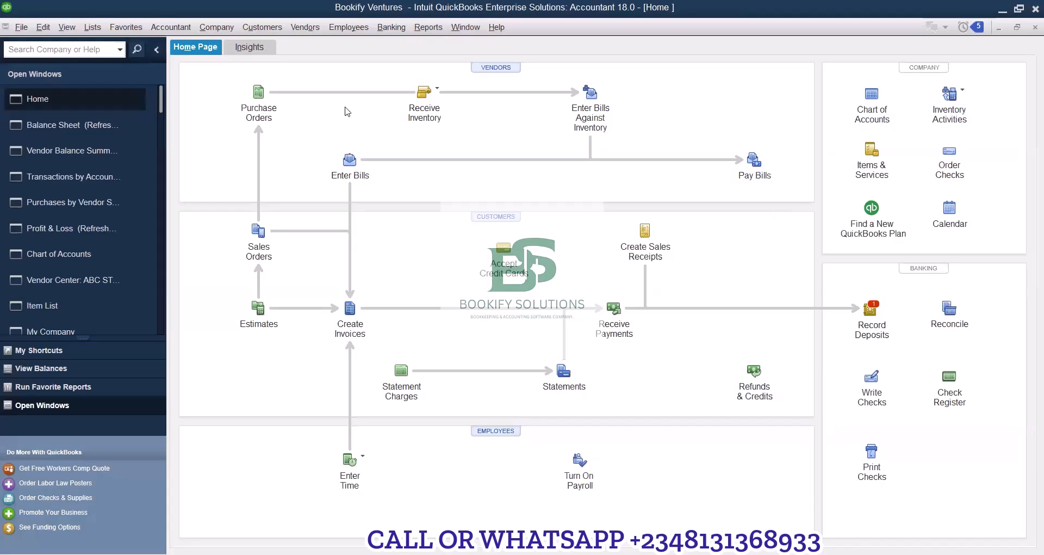
pyautogui.click(415, 138)
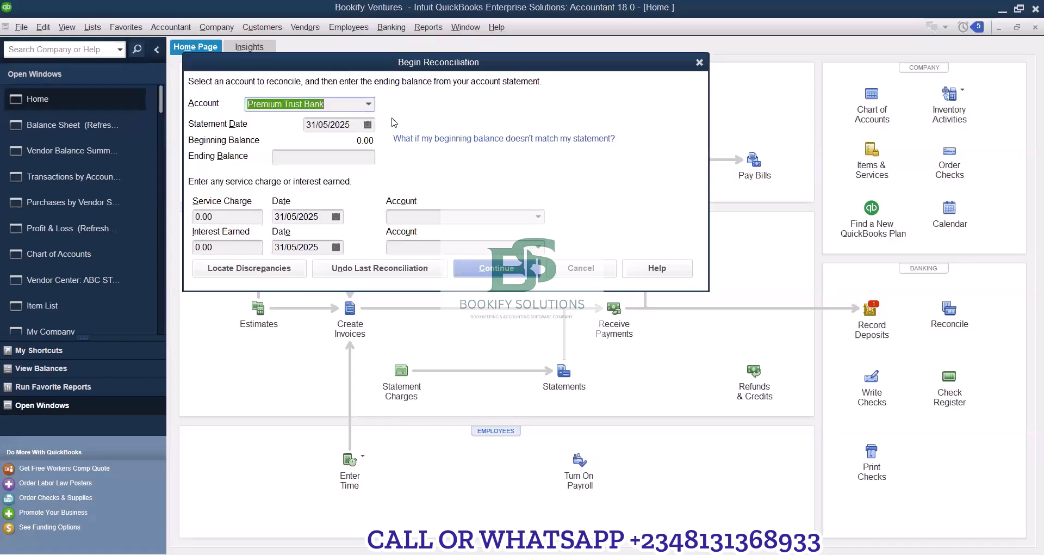
pyautogui.click(368, 103)
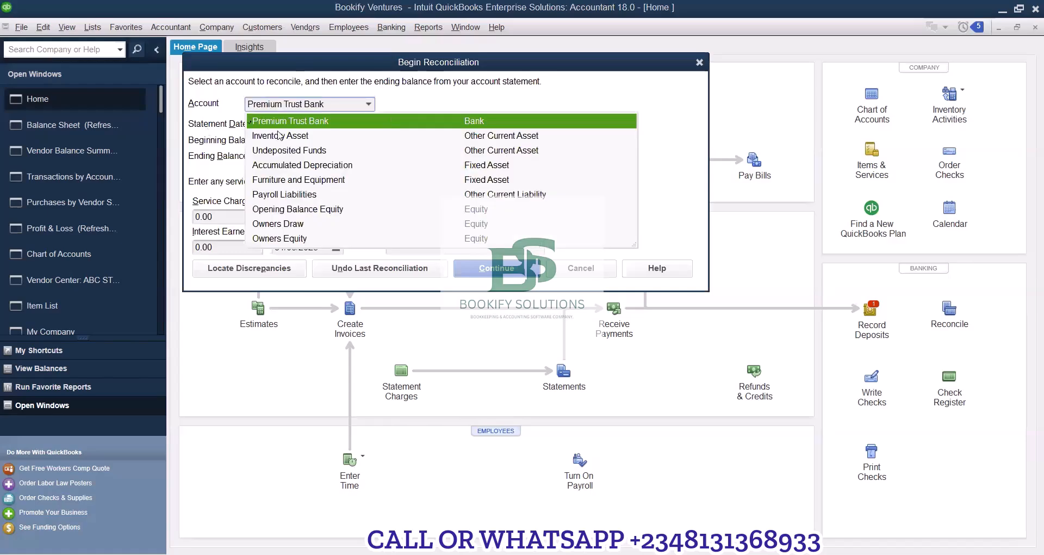
pyautogui.click(369, 104)
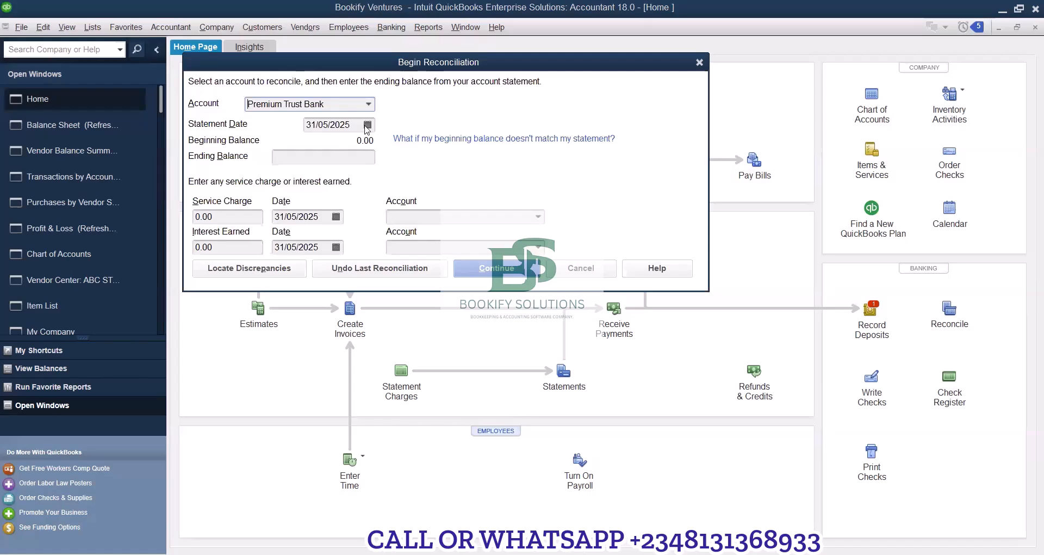
pyautogui.click(368, 125)
pyautogui.click(413, 147)
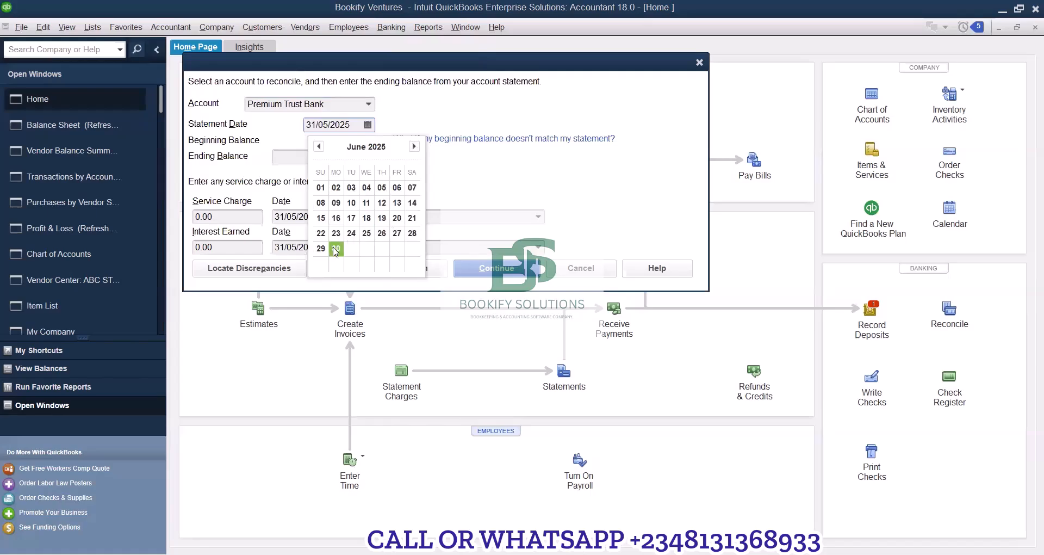
pyautogui.click(368, 125)
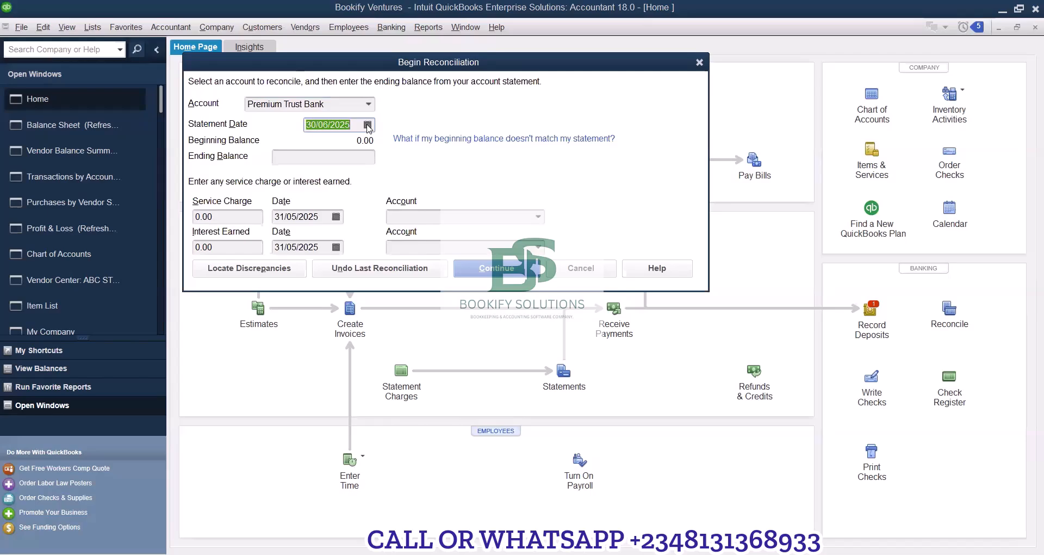
pyautogui.click(324, 154)
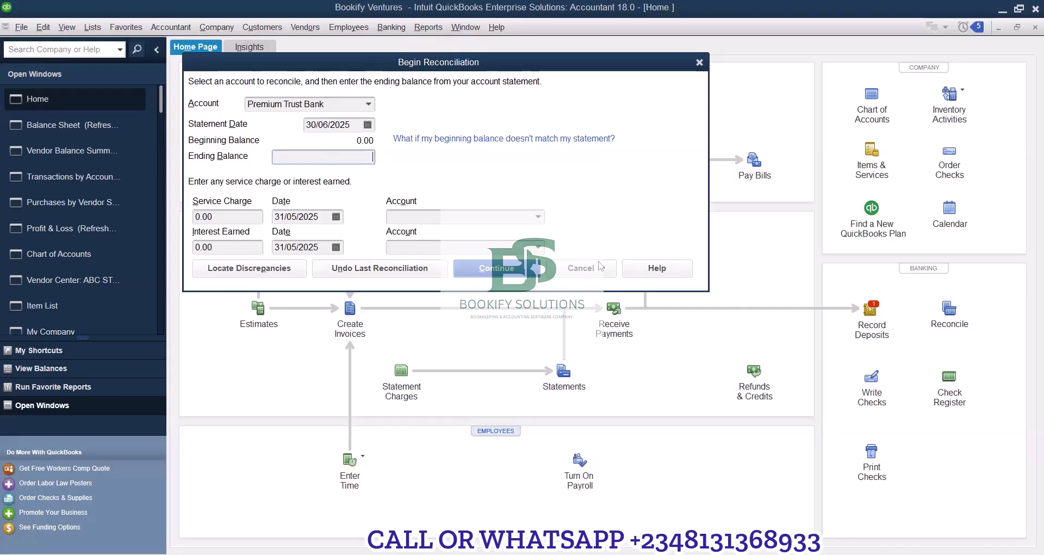
pyautogui.click(589, 275)
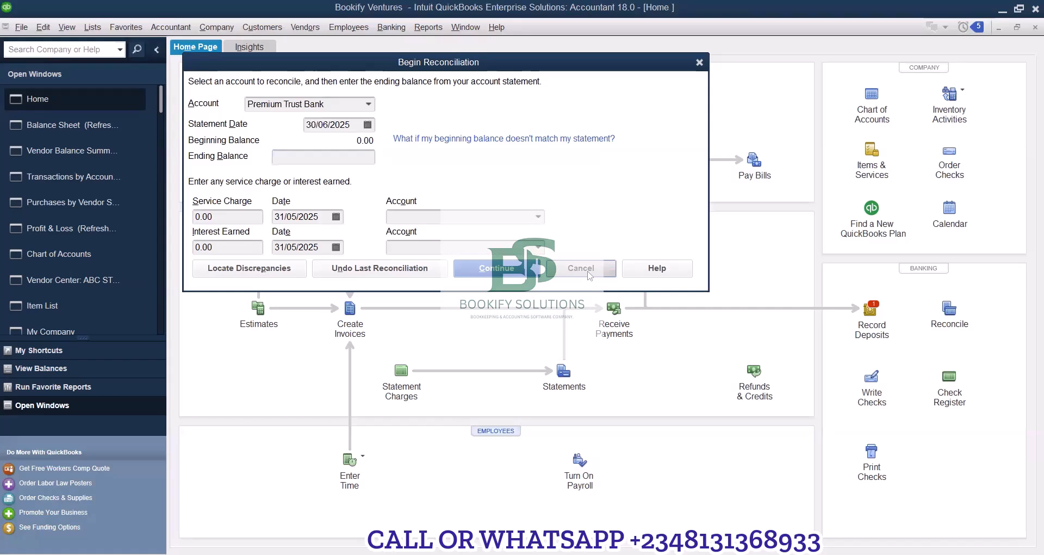
# - View the Premium Trust Bank account register to check its ending balance, and close it
pyautogui.click(391, 27)
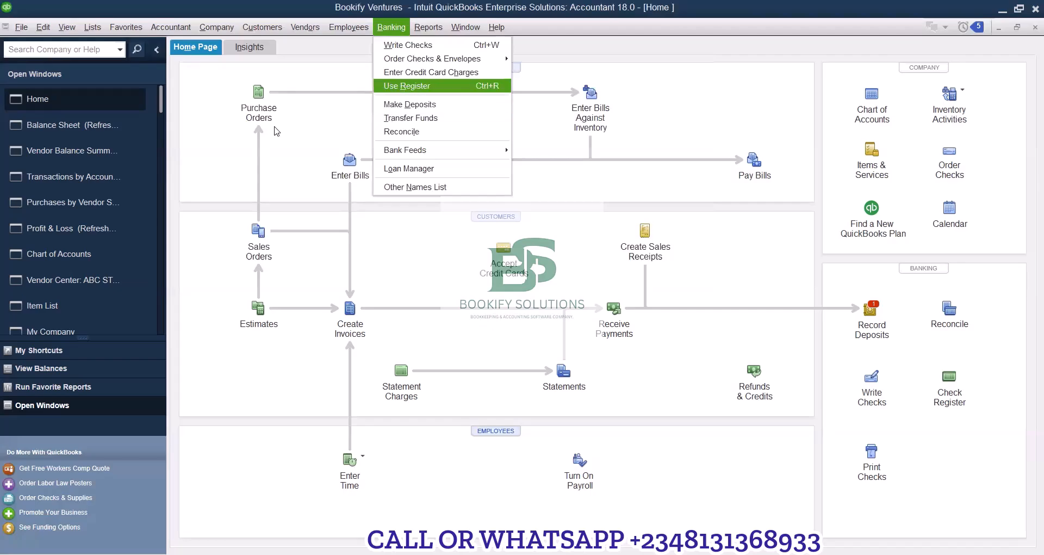
pyautogui.press('Return')
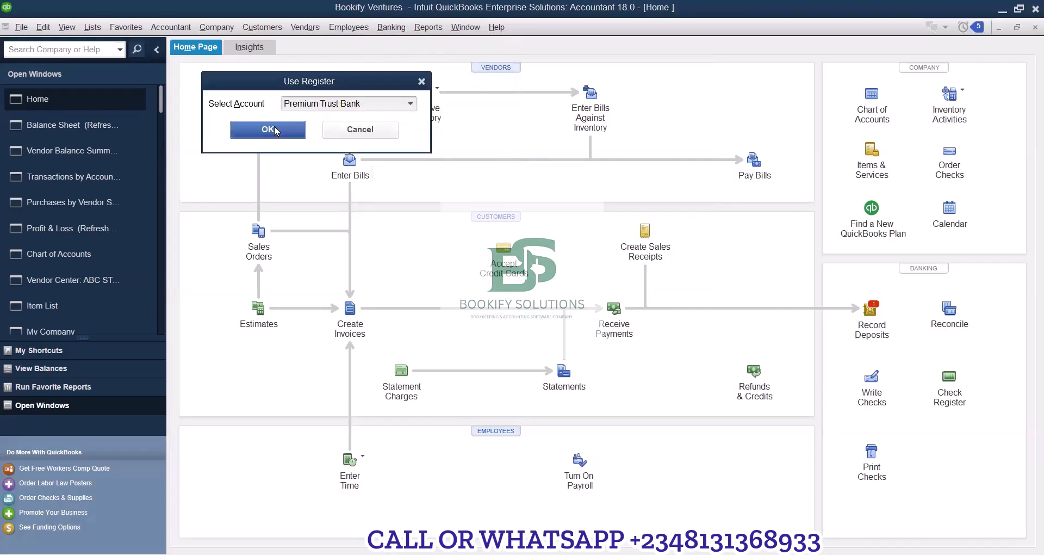
pyautogui.click(268, 129)
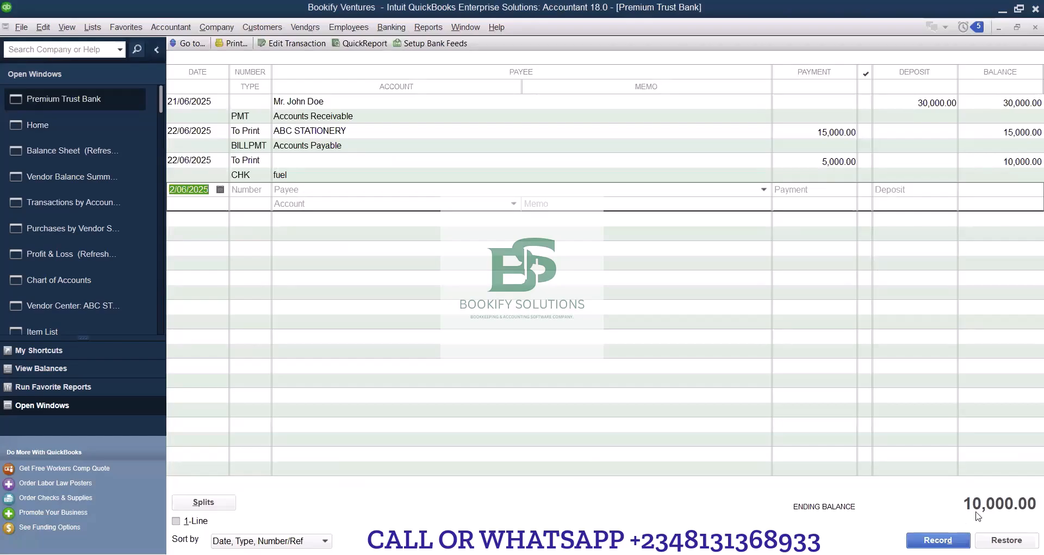
pyautogui.click(1033, 27)
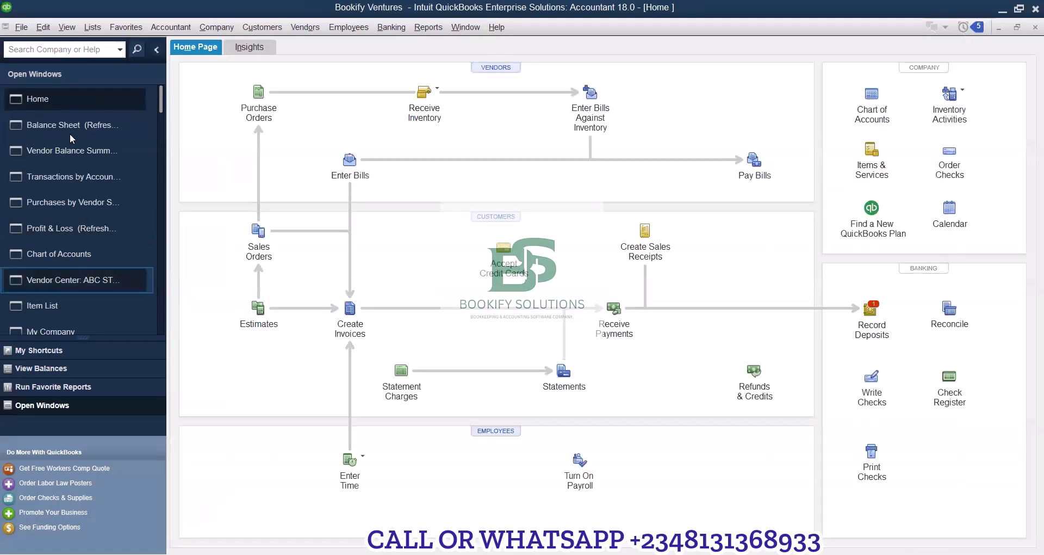
# - Open the Balance Sheet report and refresh it with the latest data
pyautogui.click(122, 139)
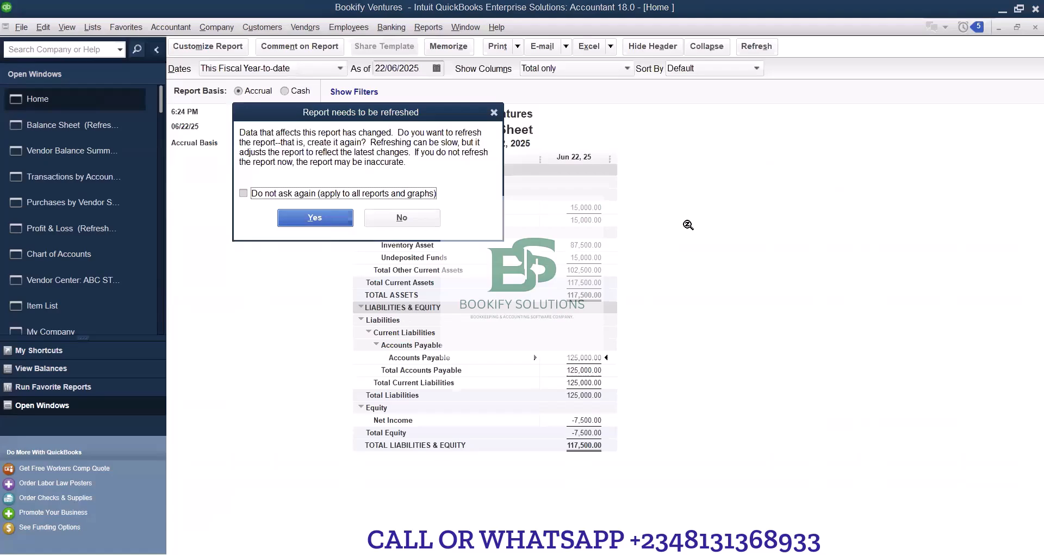
pyautogui.click(315, 218)
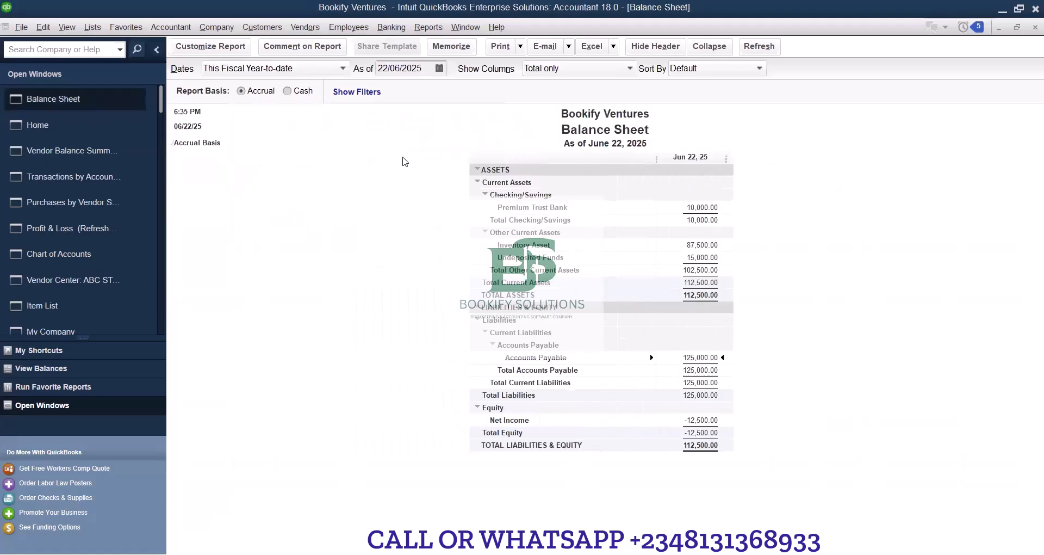
# - Start a bank reconciliation for Premium Trust Bank with the statement date 30/06/2025
pyautogui.hotkey('alt', 'b')
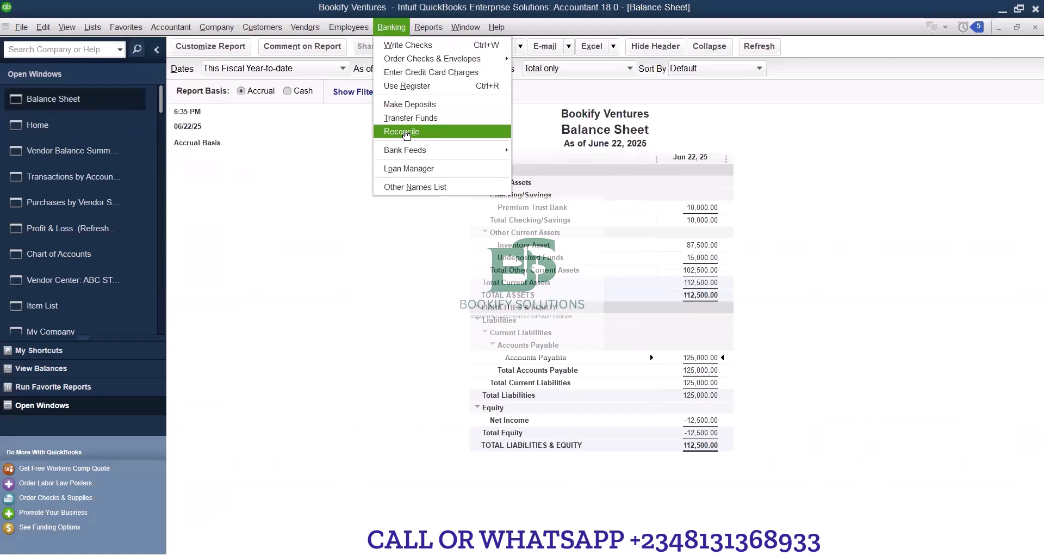
pyautogui.click(375, 131)
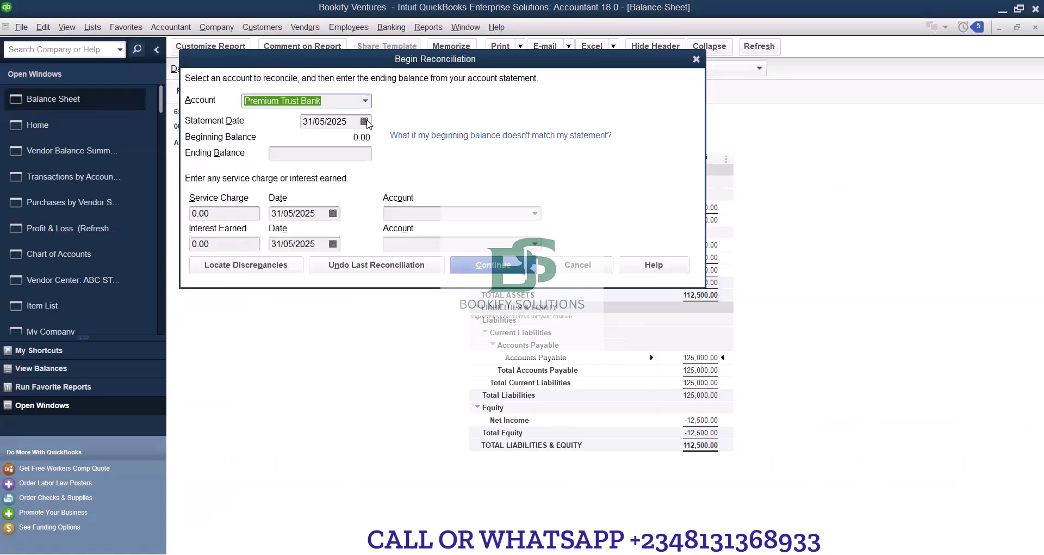
pyautogui.click(345, 128)
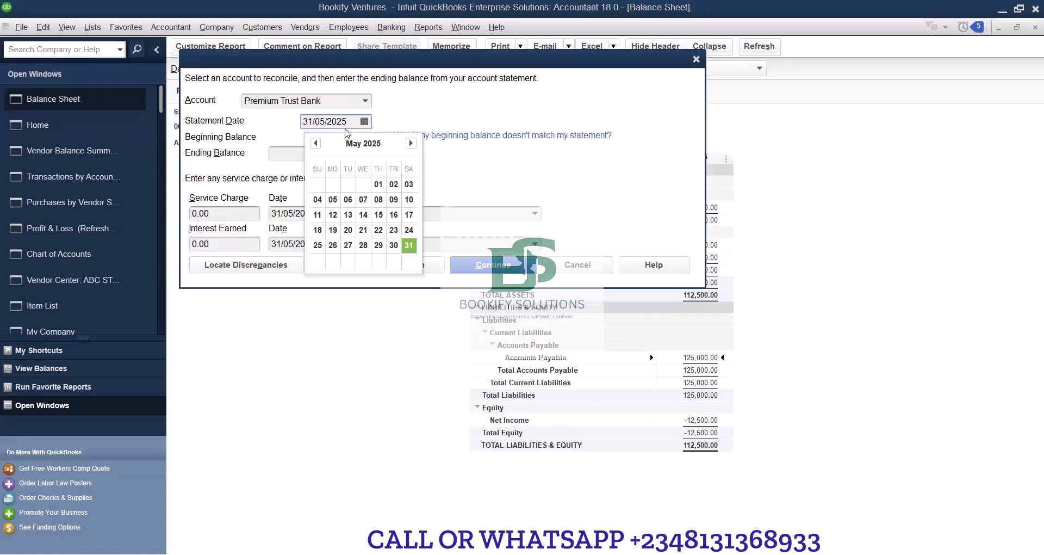
pyautogui.click(410, 144)
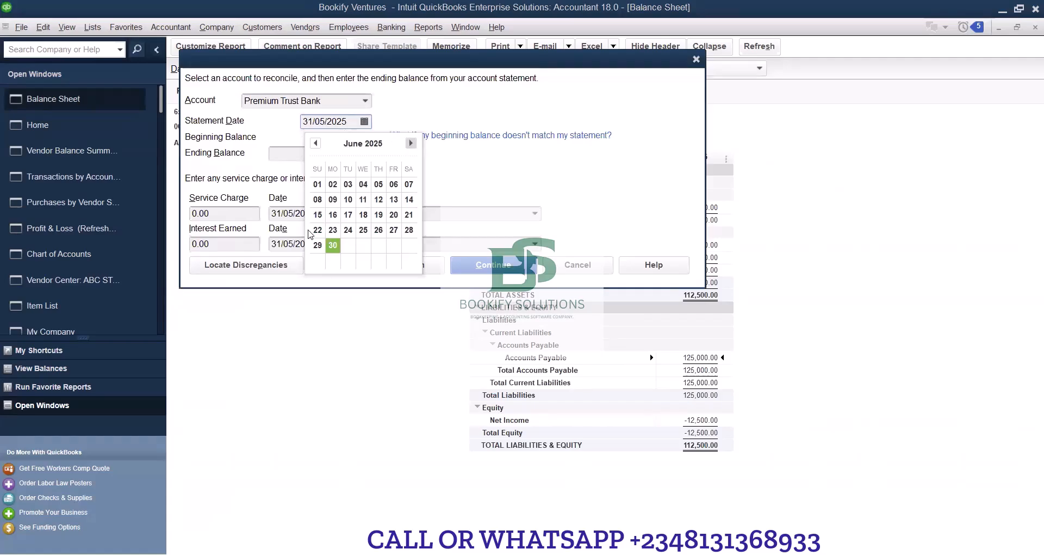
pyautogui.click(341, 249)
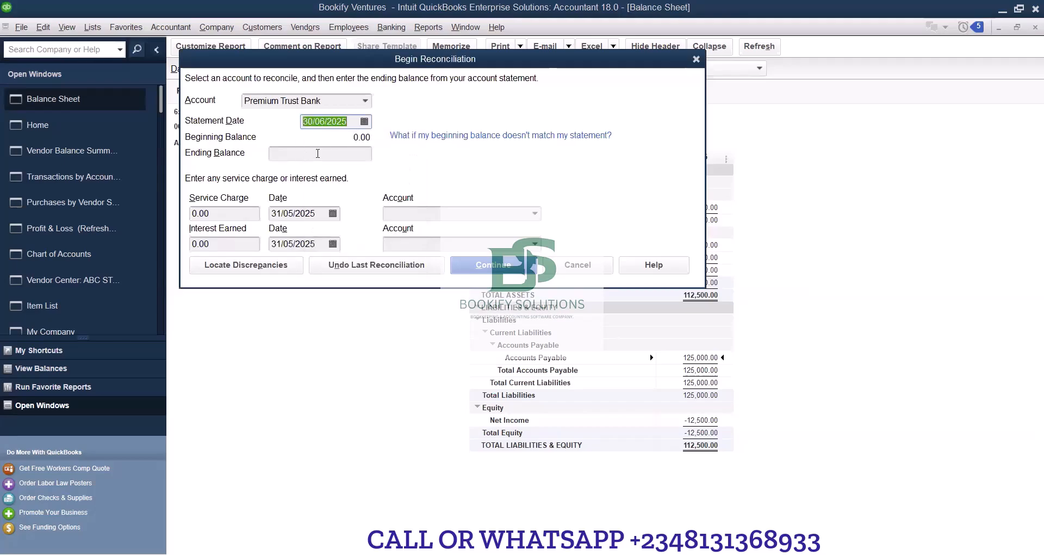
# - Set the reconciliation's service charge to 2,000.00, dated 30/06/2025
pyautogui.click(317, 154)
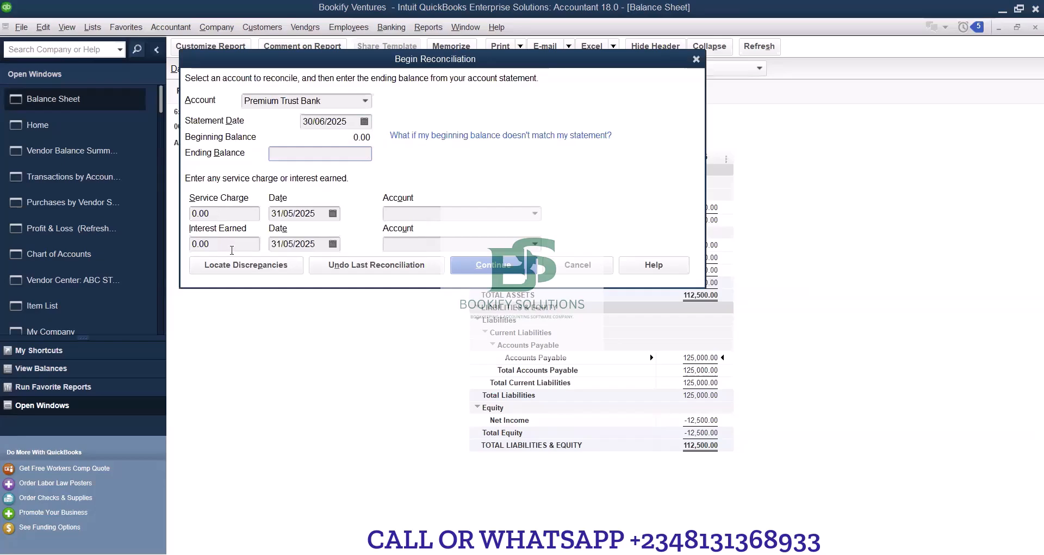
pyautogui.click(218, 213)
pyautogui.write('25')
pyautogui.click(297, 153)
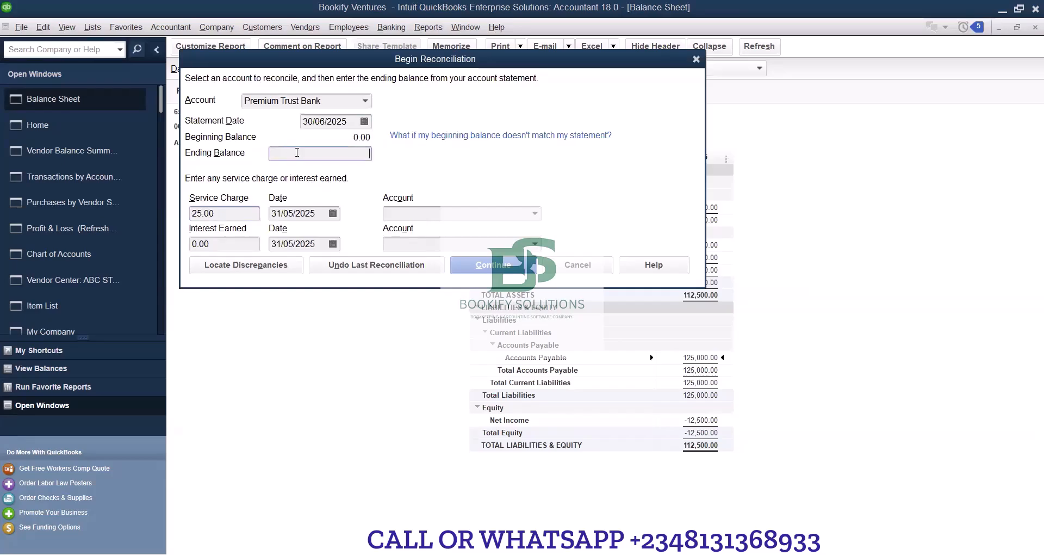
pyautogui.press('Tab')
pyautogui.write('2000')
pyautogui.press('Tab')
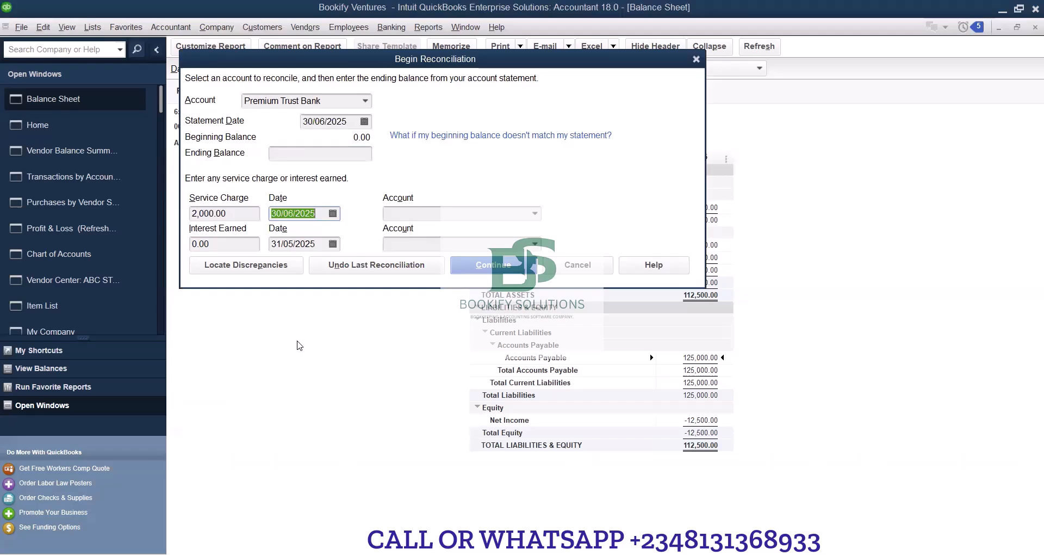
# - Set the reconciliation's interest earned to 1,000.00, dated 30/06/2025
pyautogui.click(181, 237)
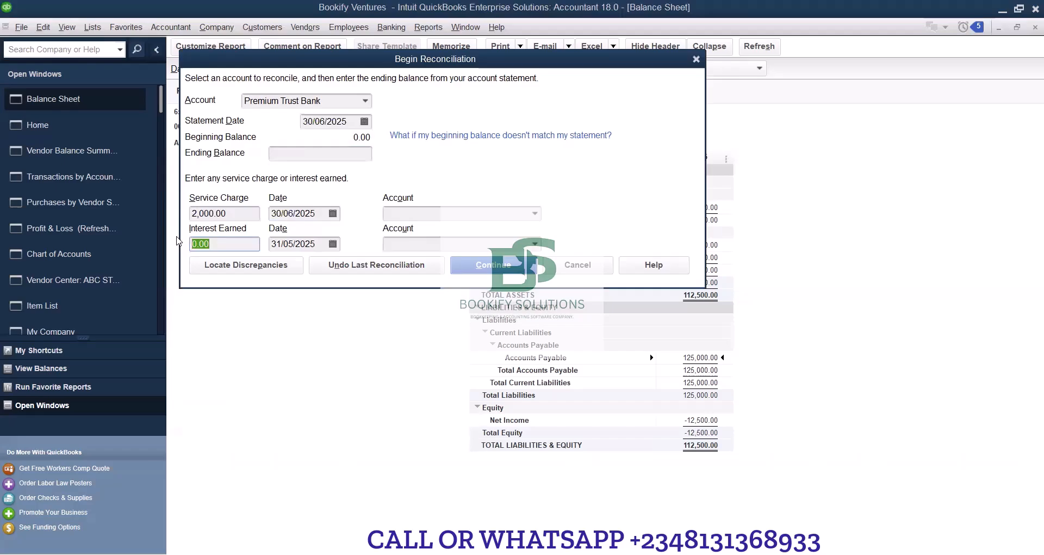
pyautogui.write('1000')
pyautogui.press('Tab')
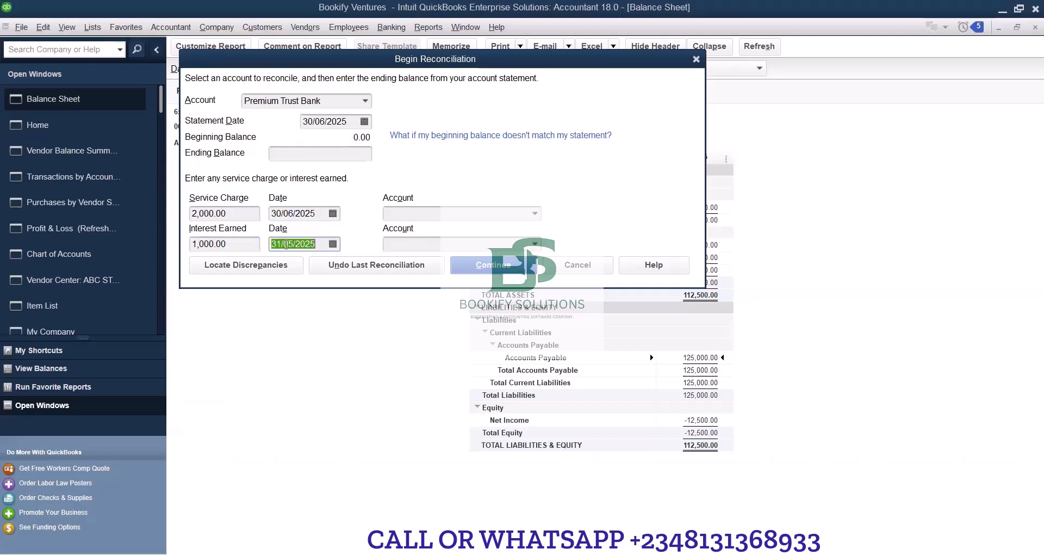
pyautogui.click(333, 243)
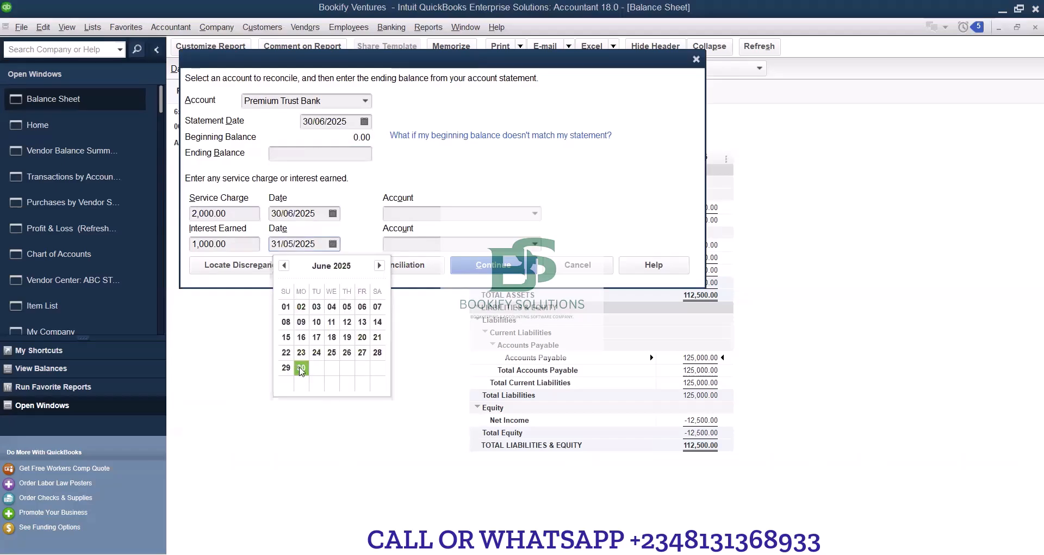
pyautogui.click(301, 368)
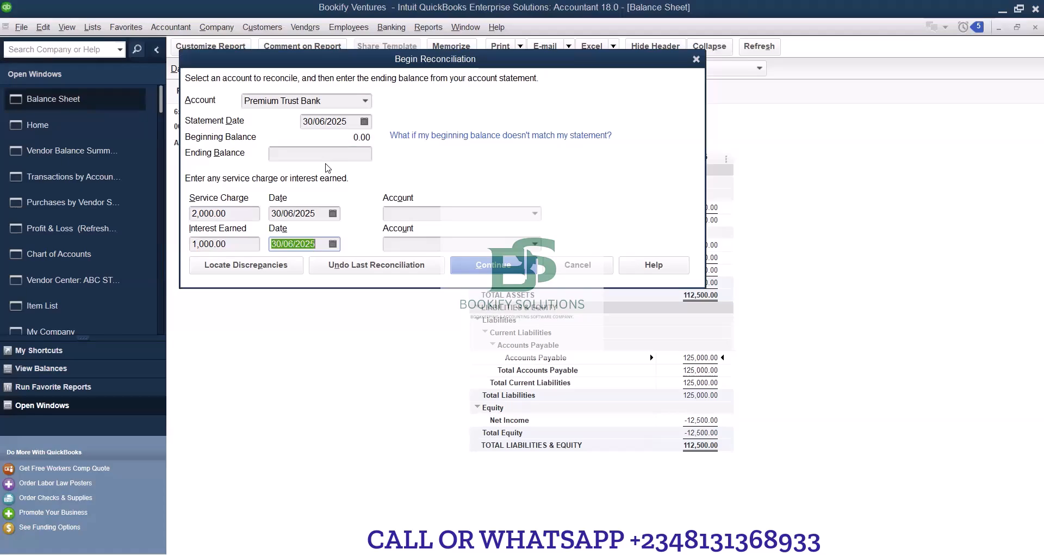
# - Enter 9,000.00 as the statement's ending balance for the reconciliation
pyautogui.click(353, 153)
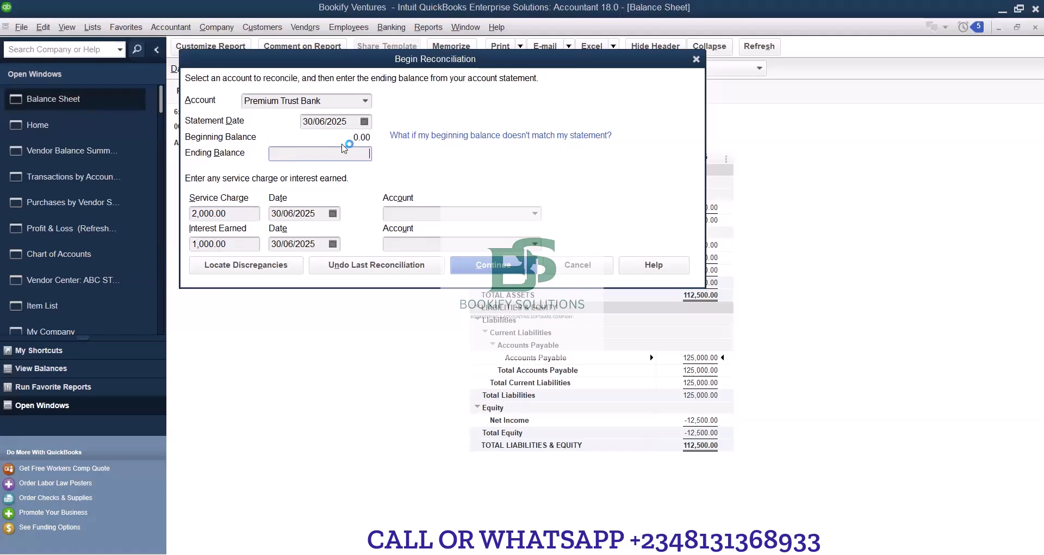
pyautogui.write('9,')
pyautogui.write('000')
pyautogui.press('Tab')
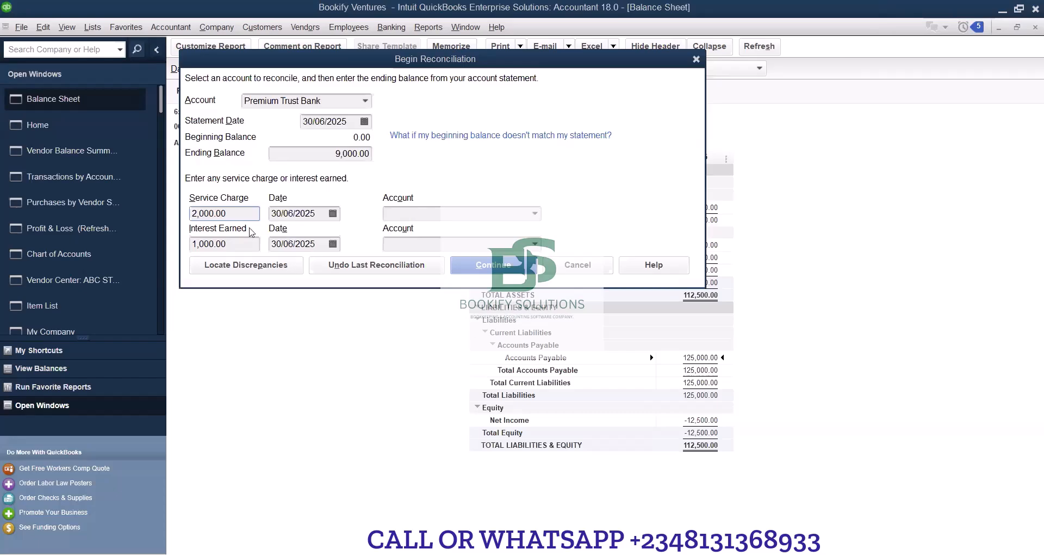
# - Assign the reconciliation's service charge to the Bank Service Charges expense account
pyautogui.click(463, 214)
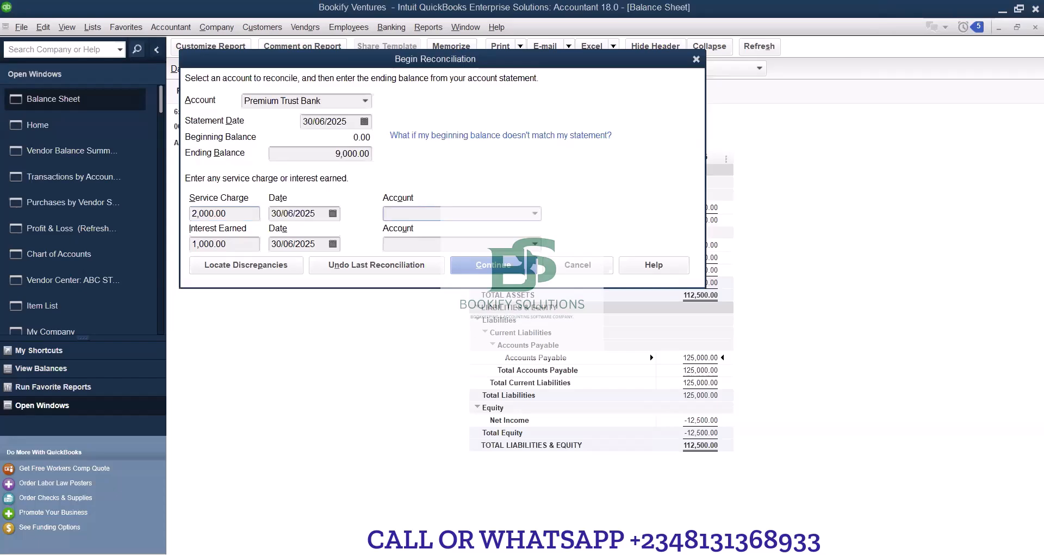
pyautogui.write('ser')
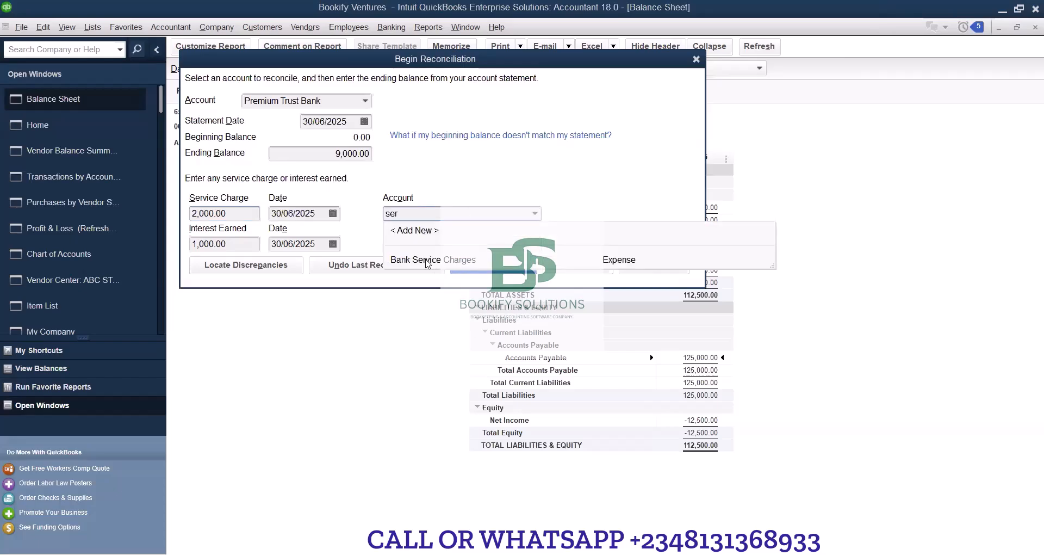
pyautogui.click(533, 215)
pyautogui.click(533, 216)
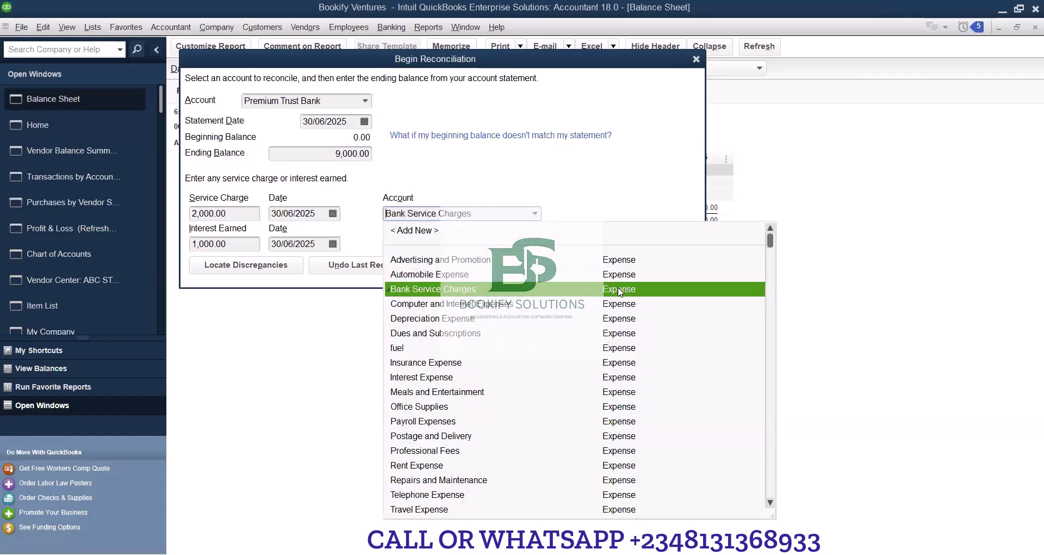
pyautogui.click(620, 292)
# - Create an Other Income account named Interest Earned and assign it to the reconciliation's interest earned
pyautogui.click(486, 244)
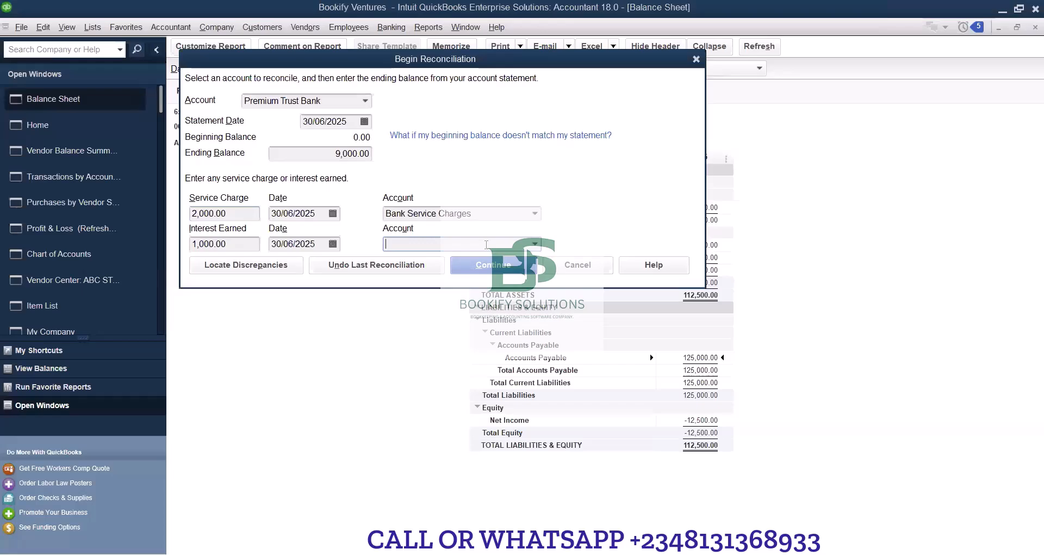
pyautogui.write('I')
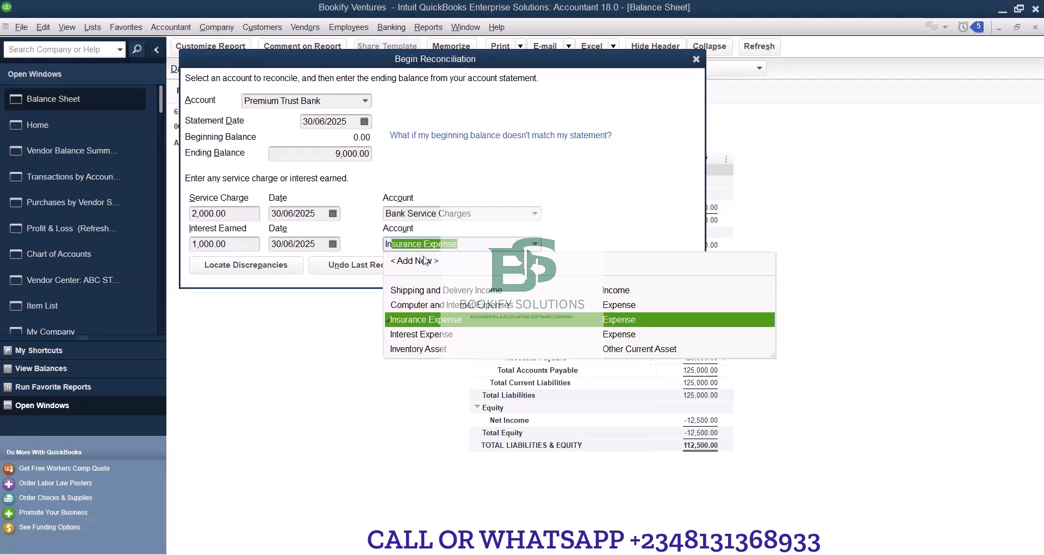
pyautogui.write('nte')
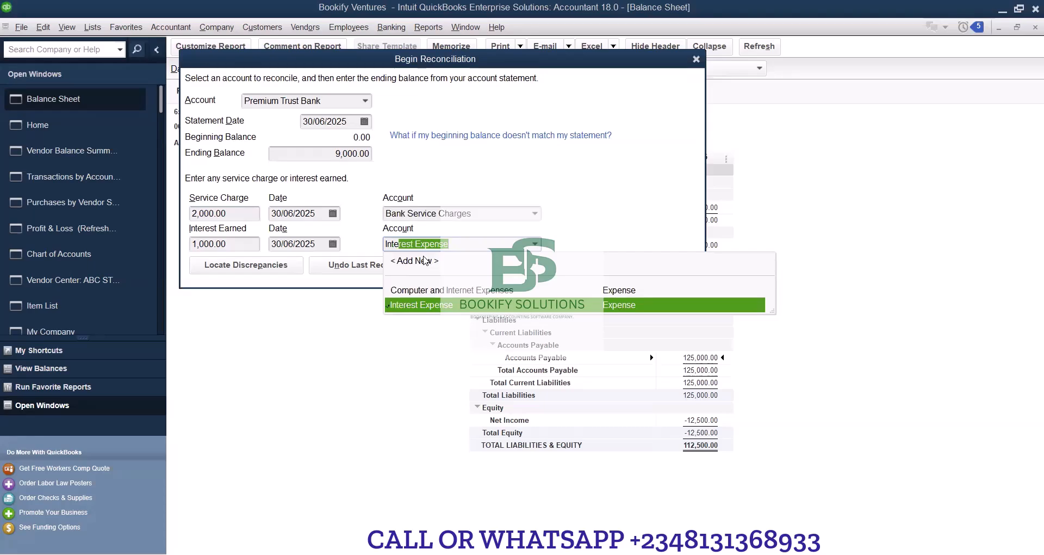
pyautogui.write('r')
pyautogui.click(426, 261)
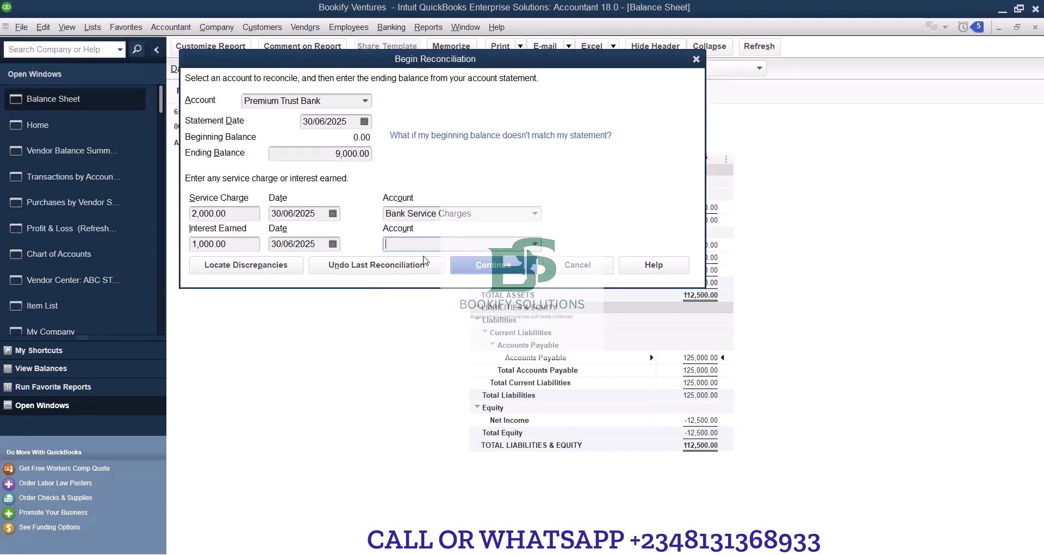
pyautogui.write('Interest ')
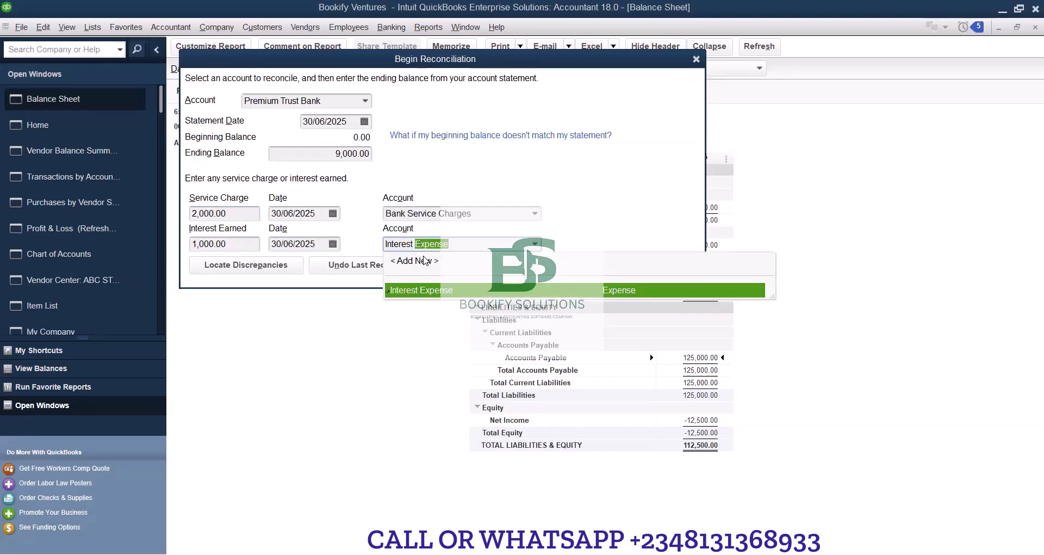
pyautogui.write('Earned')
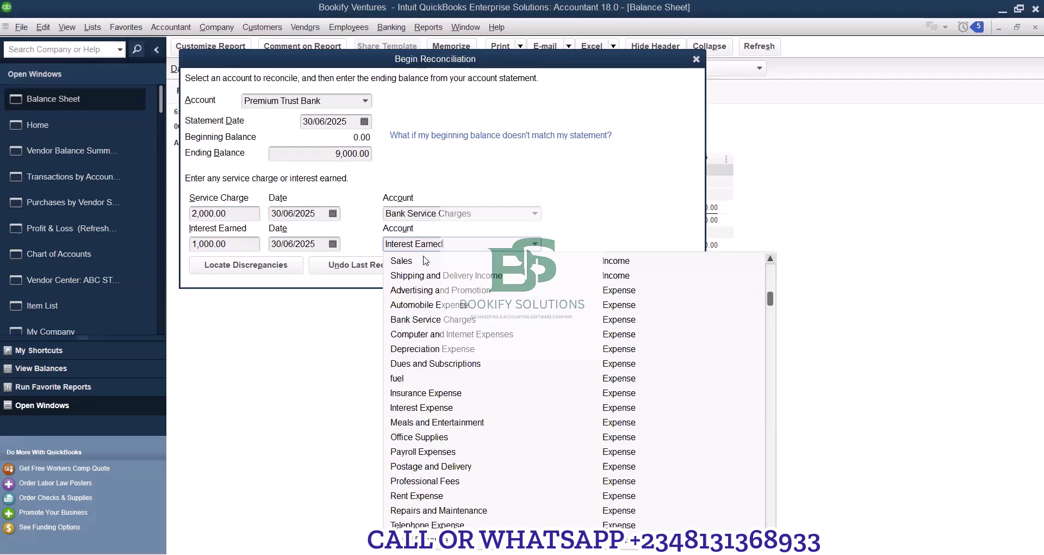
pyautogui.click(478, 173)
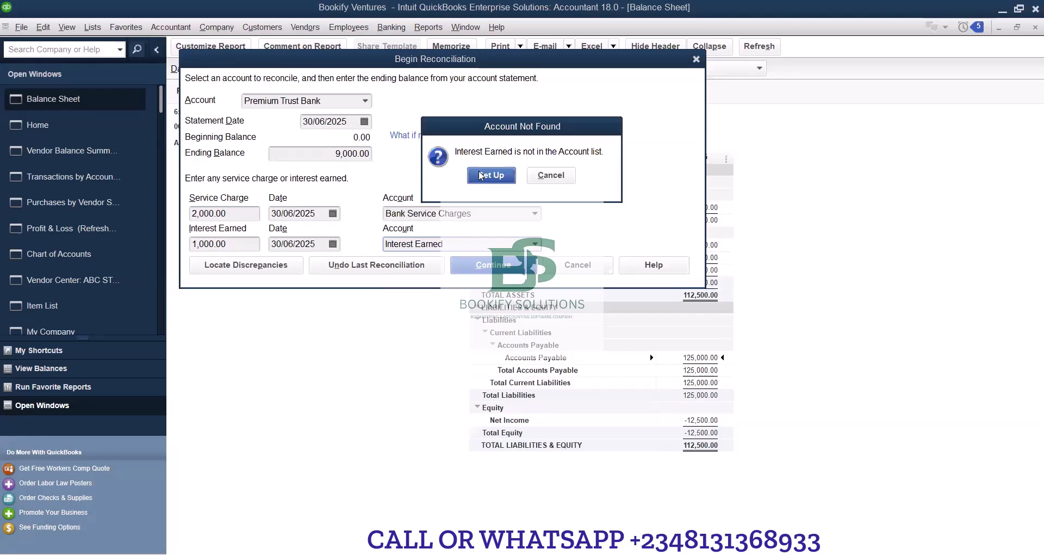
pyautogui.click(480, 175)
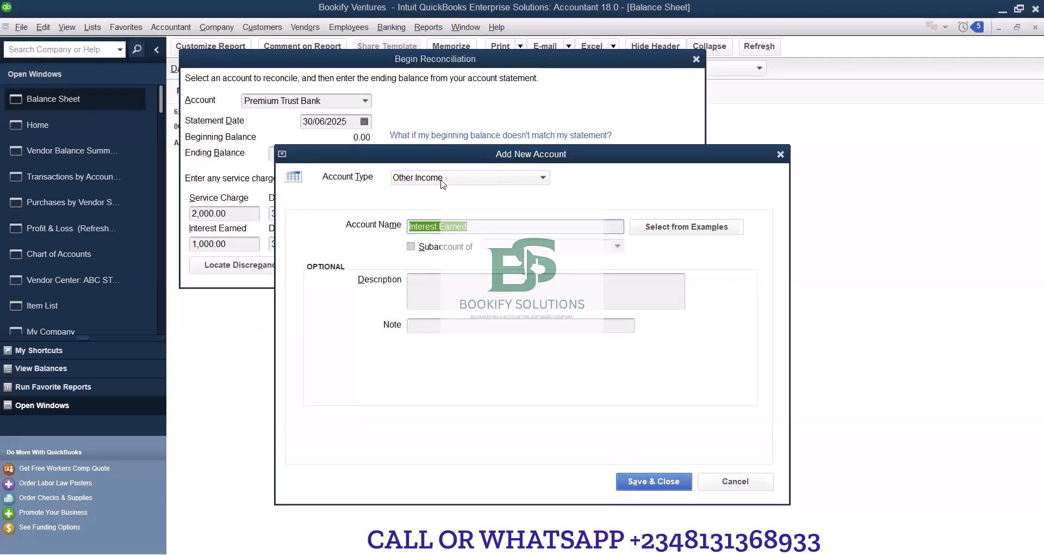
pyautogui.click(638, 476)
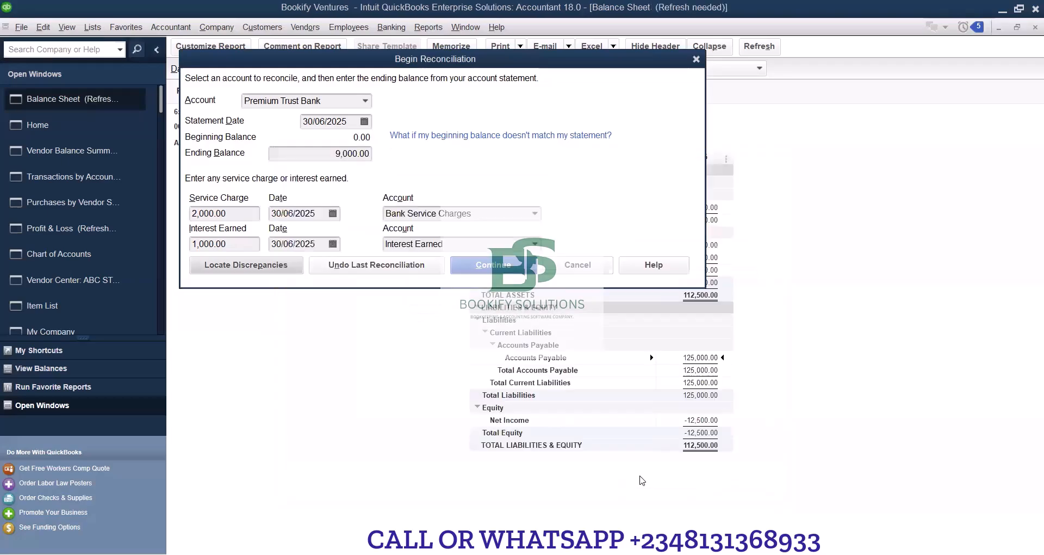
# - Continue the reconciliation and mark the 30,000.00 deposit and the 15,000.00 and 5,000.00 payments as cleared
pyautogui.click(500, 271)
pyautogui.click(320, 212)
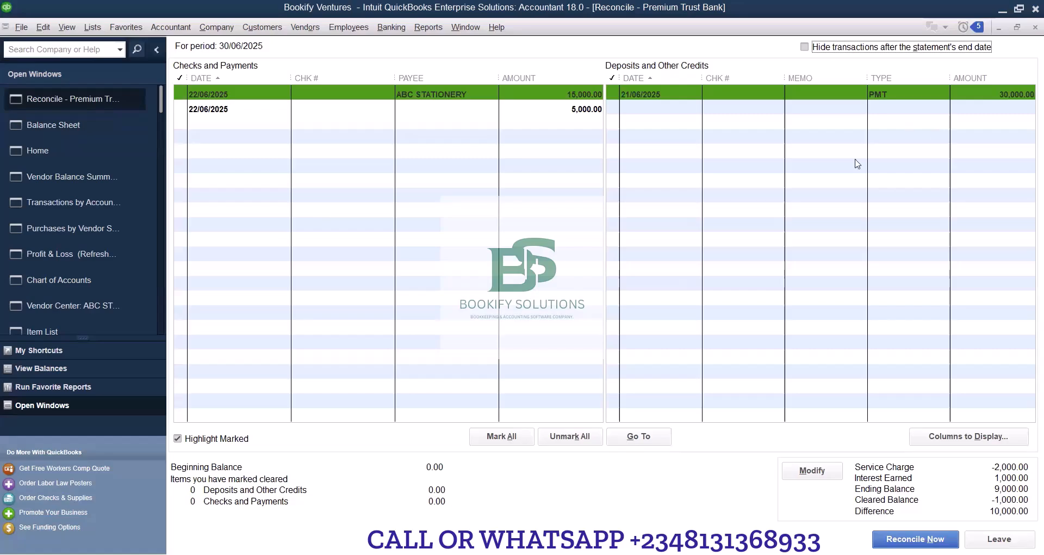
pyautogui.click(986, 107)
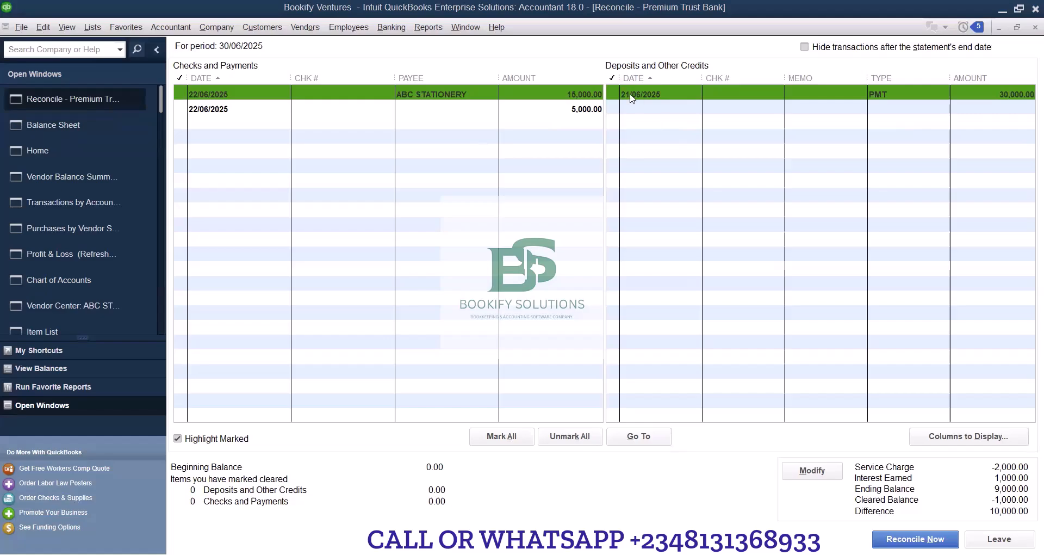
pyautogui.click(611, 95)
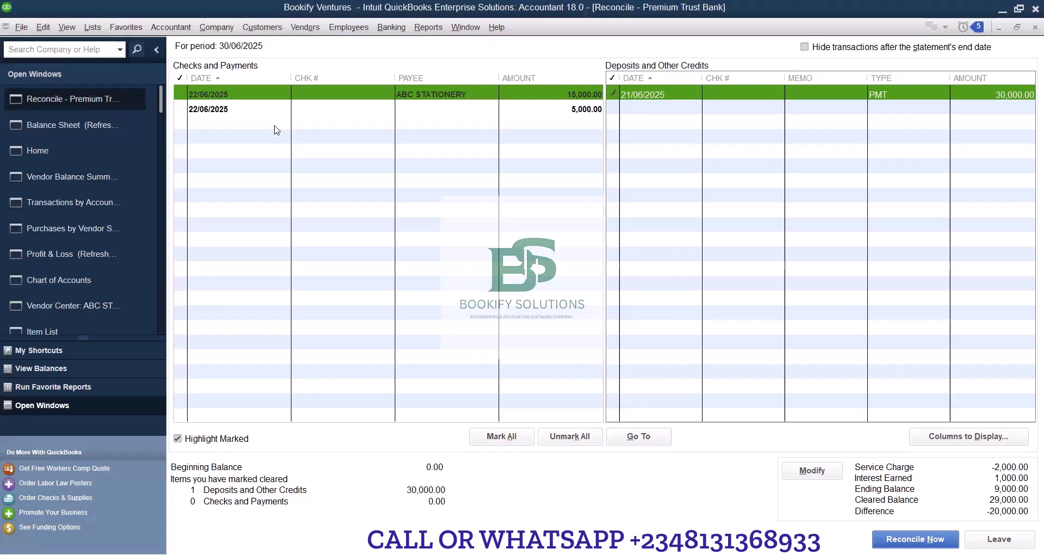
pyautogui.click(182, 94)
pyautogui.click(181, 95)
pyautogui.click(180, 111)
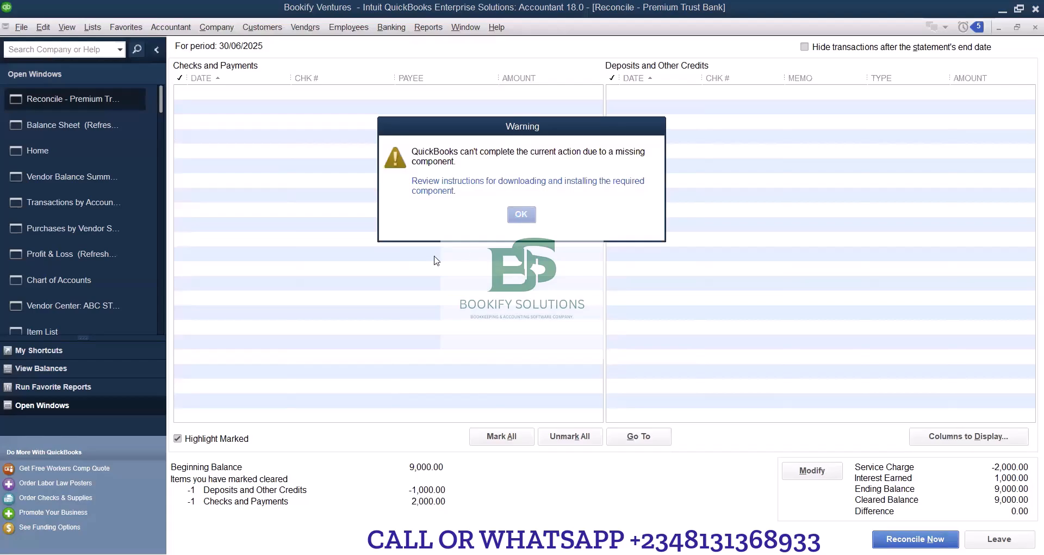
# - Finish the bank reconciliation without displaying its report and refresh the Balance Sheet
pyautogui.press('Return')
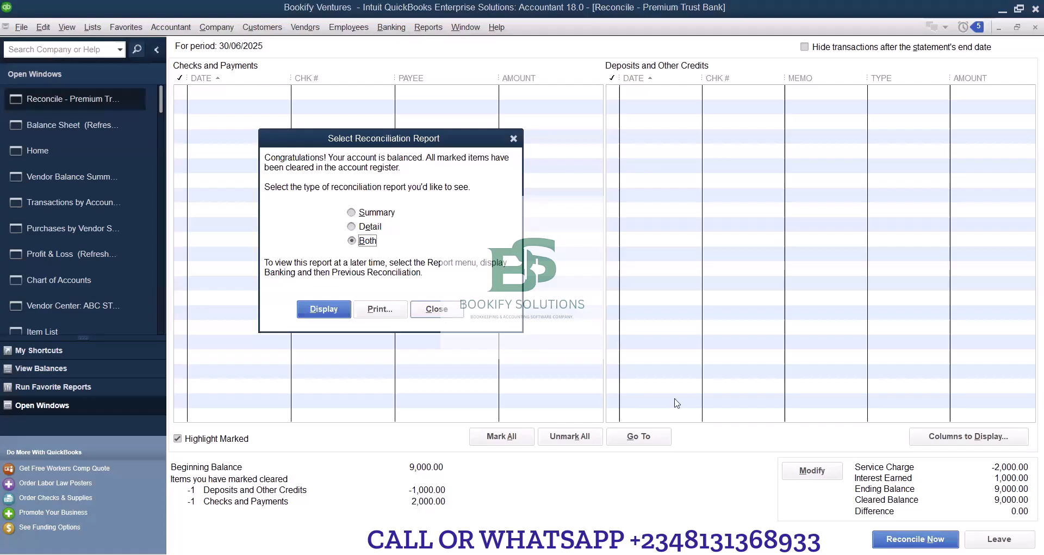
pyautogui.press('Return')
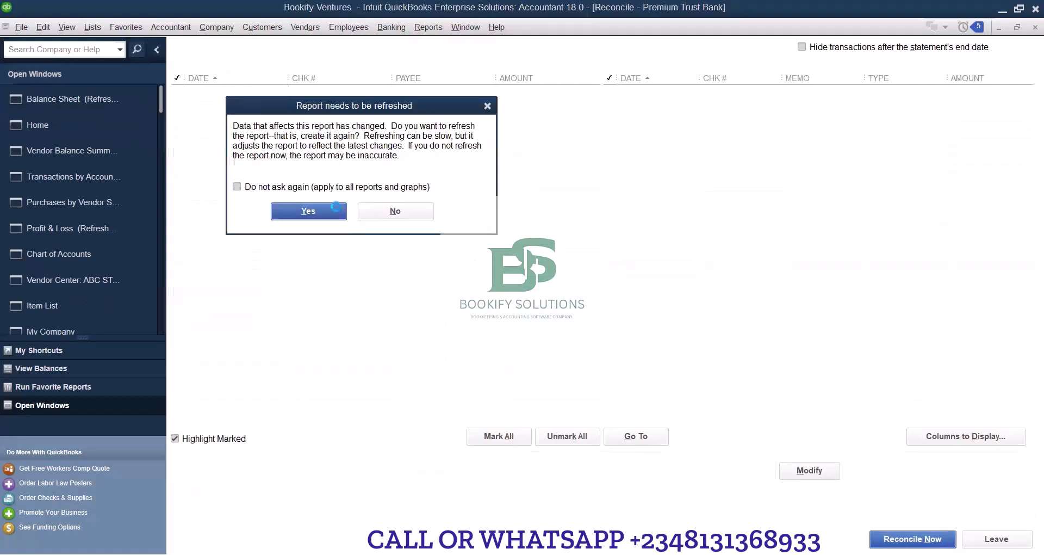
pyautogui.click(337, 211)
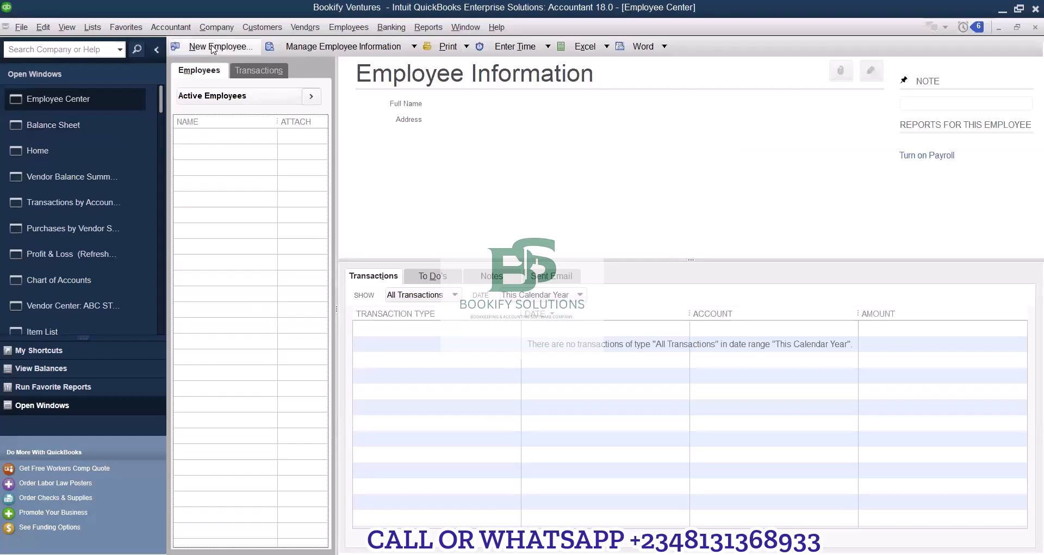
# - Add a new employee with only the employee's first name, leaving the payroll tax and sick/vacation information as is
pyautogui.click(212, 50)
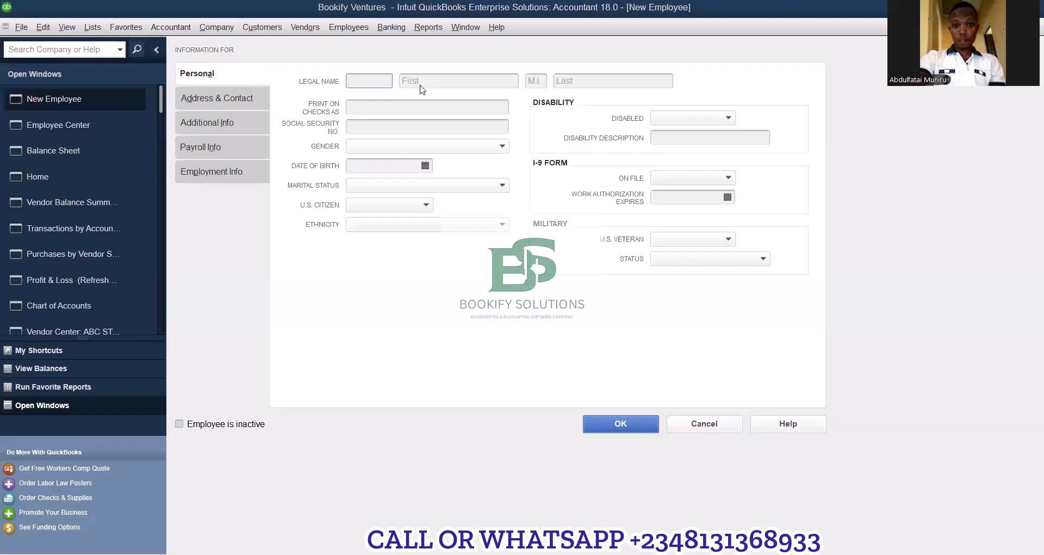
pyautogui.click(421, 86)
pyautogui.write('Lo')
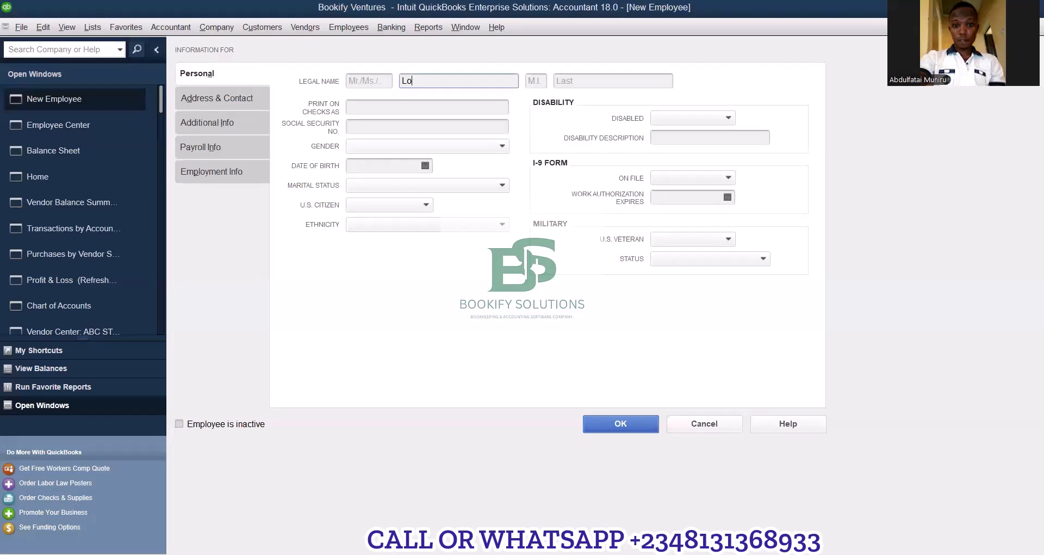
pyautogui.write('is')
pyautogui.press('Return')
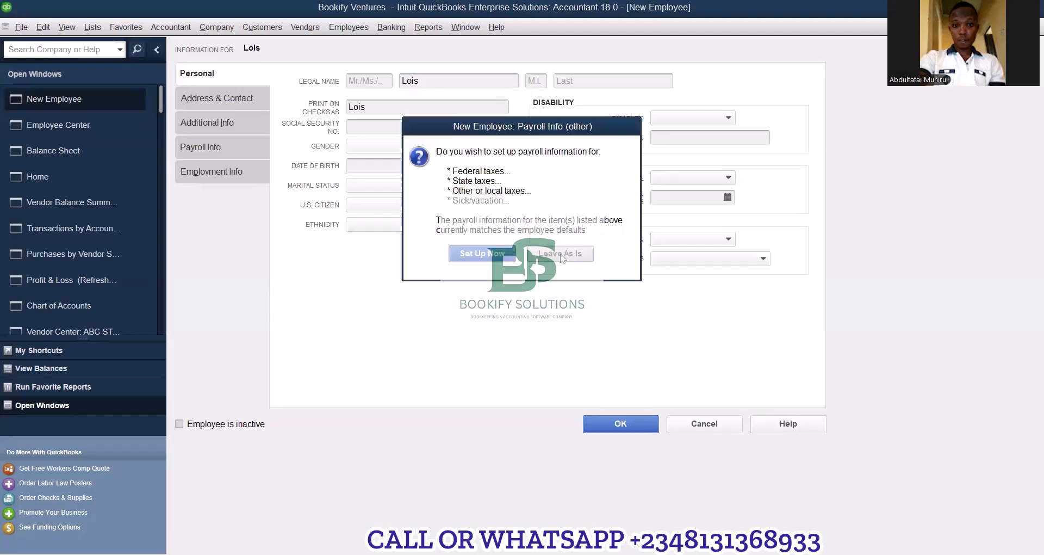
pyautogui.click(562, 258)
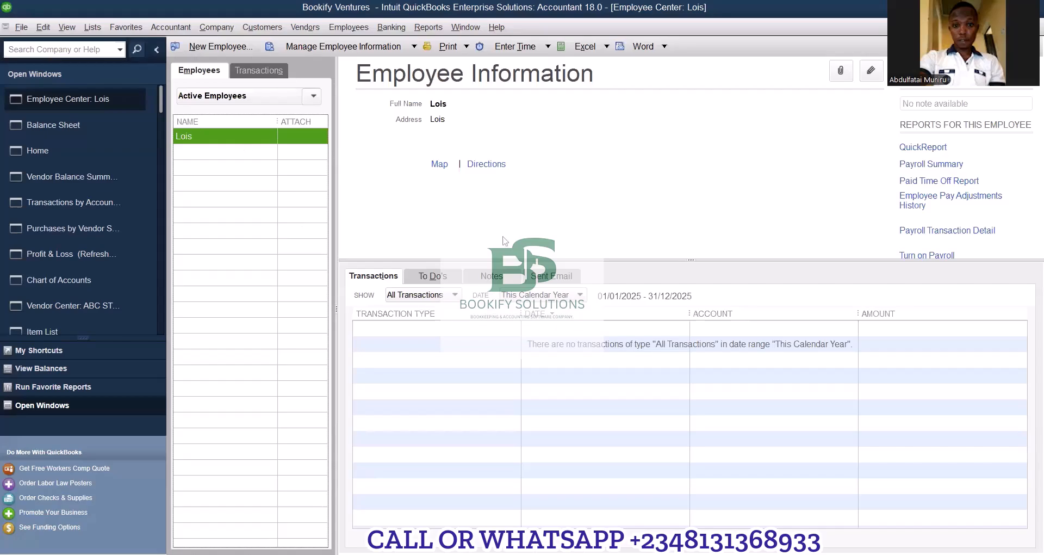
# - Start a general journal entry dated 22/06/2025
pyautogui.click(202, 29)
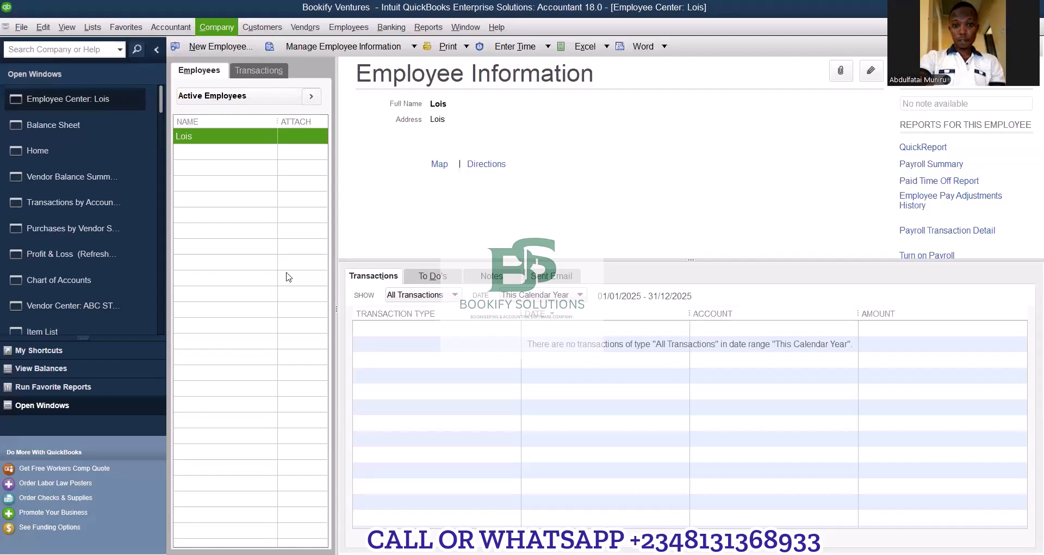
pyautogui.click(324, 282)
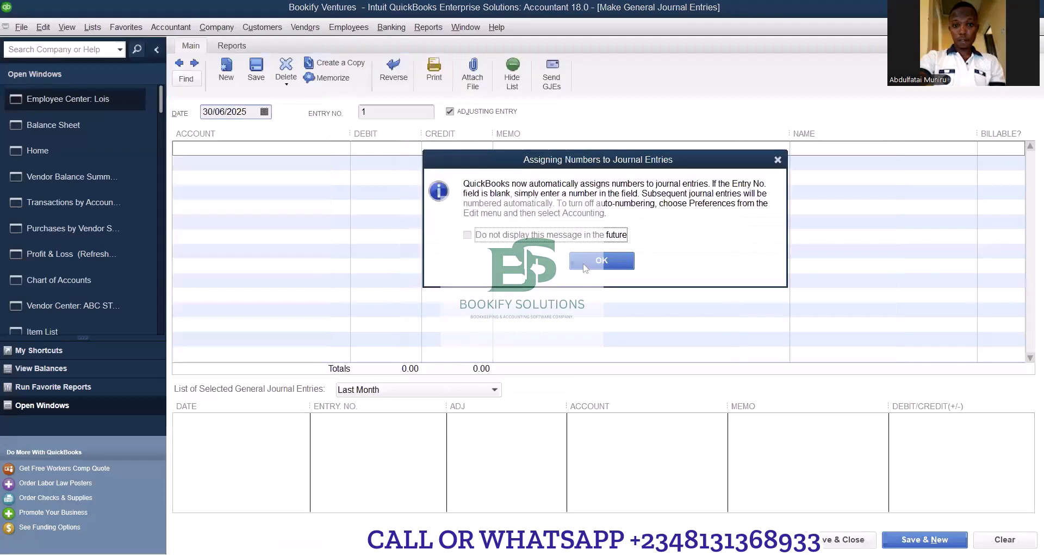
pyautogui.click(585, 265)
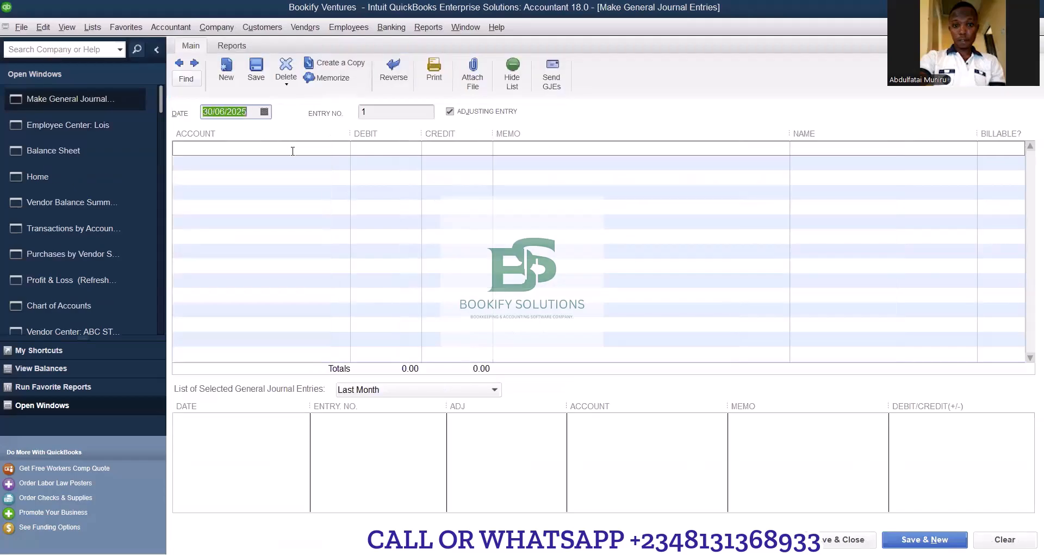
pyautogui.click(340, 158)
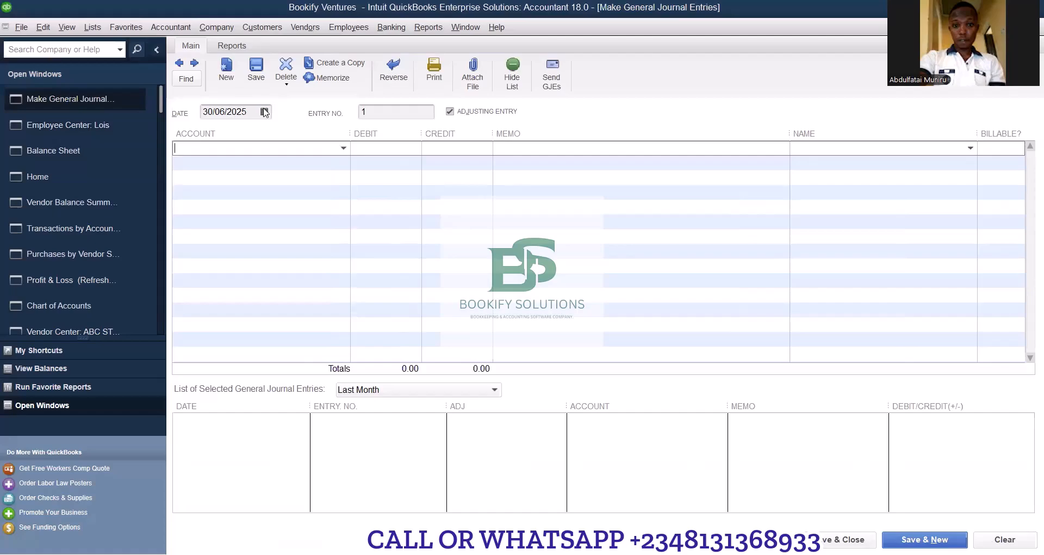
pyautogui.click(264, 112)
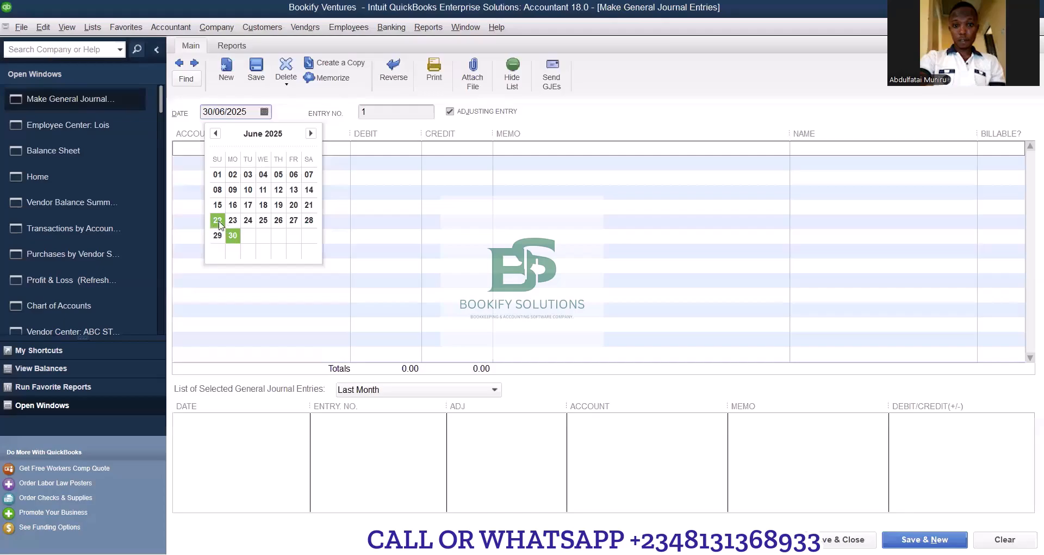
pyautogui.click(219, 221)
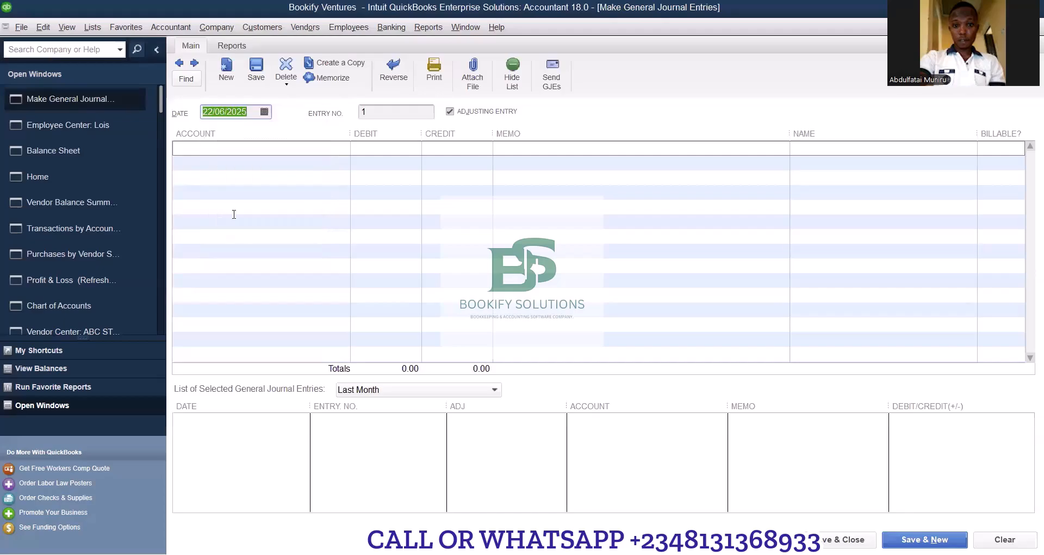
pyautogui.click(304, 149)
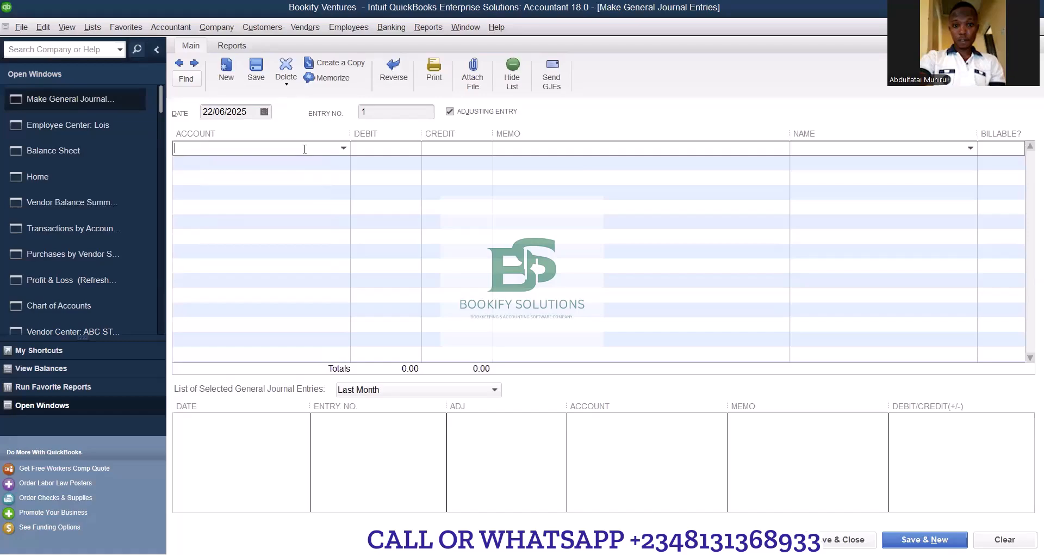
pyautogui.write('S')
pyautogui.write('alar')
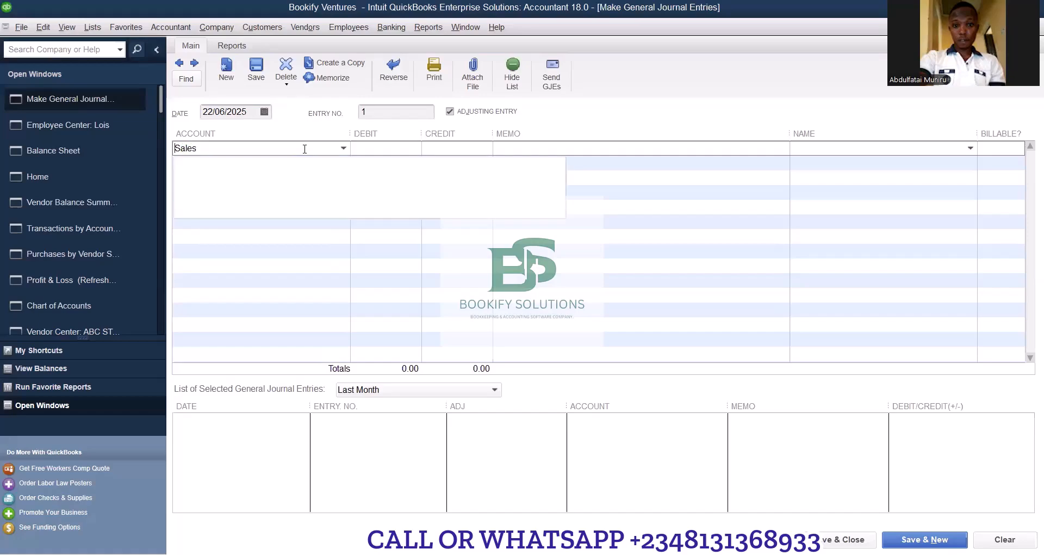
pyautogui.press('BackSpace')
pyautogui.press('BackSpace')
pyautogui.press('BackSpace')
pyautogui.press('BackSpace')
pyautogui.press('BackSpace')
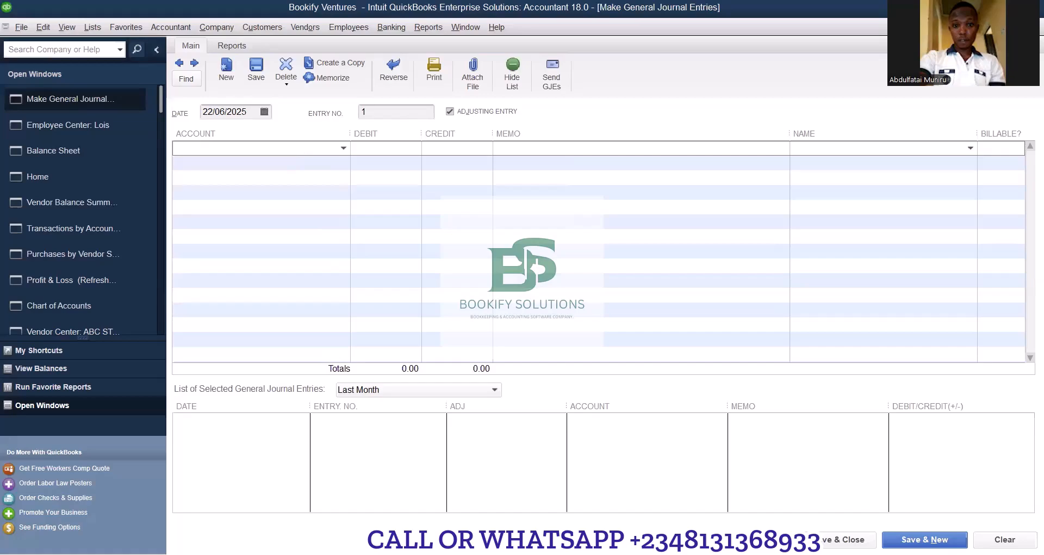
# - Debit Payroll Expenses with 5,000.00 on the journal entry's first line
pyautogui.write('Payroll Expenses')
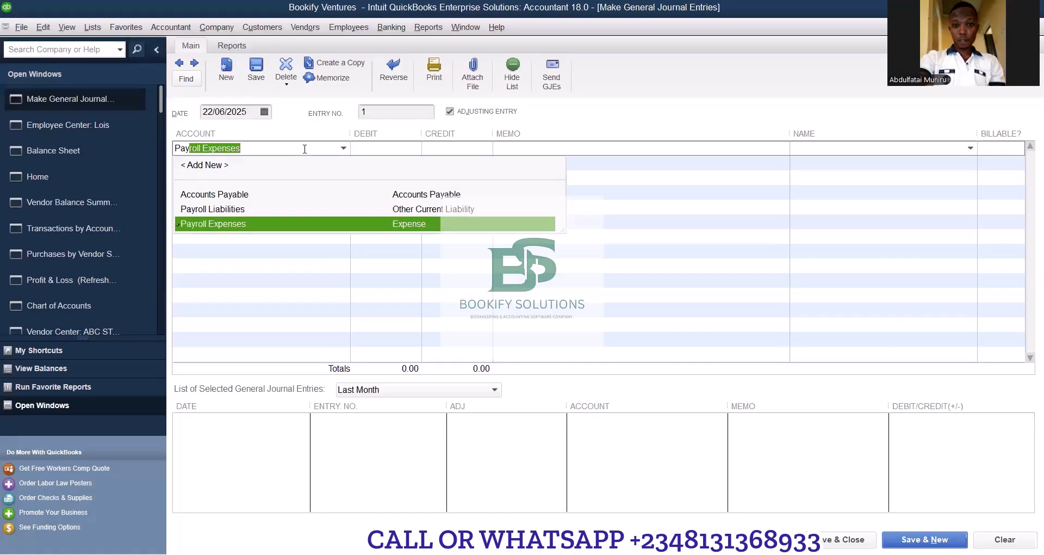
pyautogui.press('Tab')
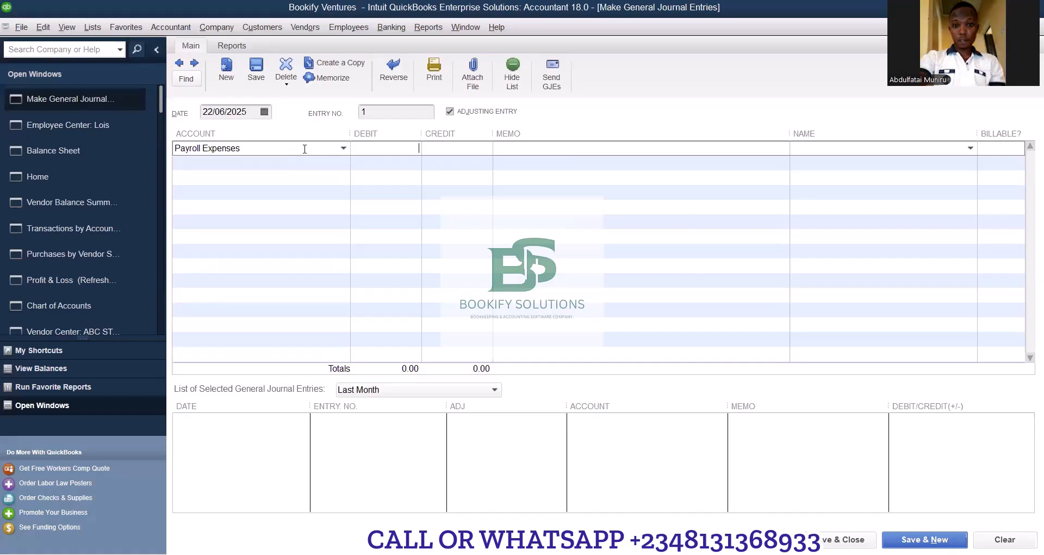
pyautogui.write('5000')
pyautogui.press('Tab')
pyautogui.click(298, 161)
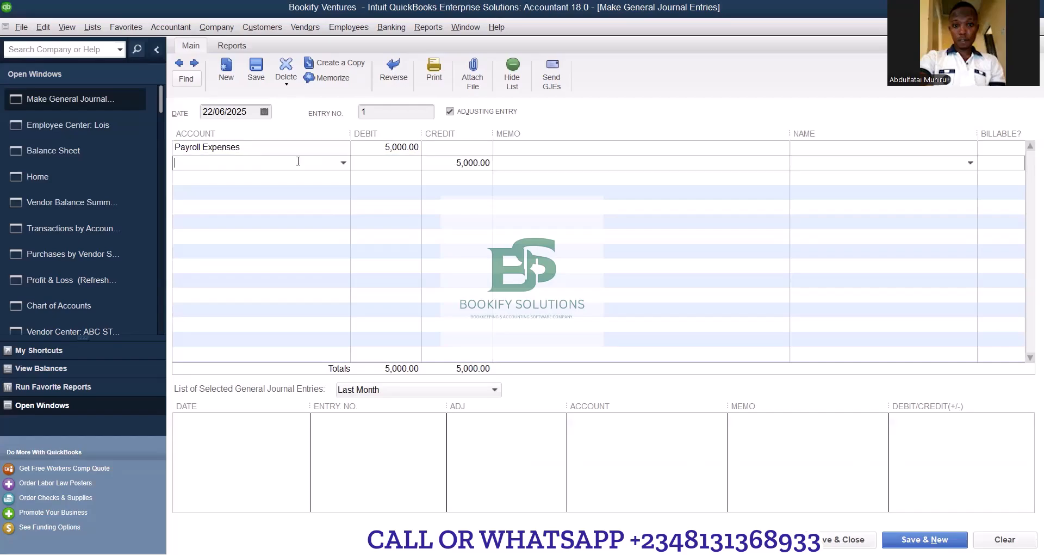
# - Add the memo "Junu salary payment" to the Payroll Expenses line and credit the 5,000.00 to Premium Trust Bank
pyautogui.click(555, 145)
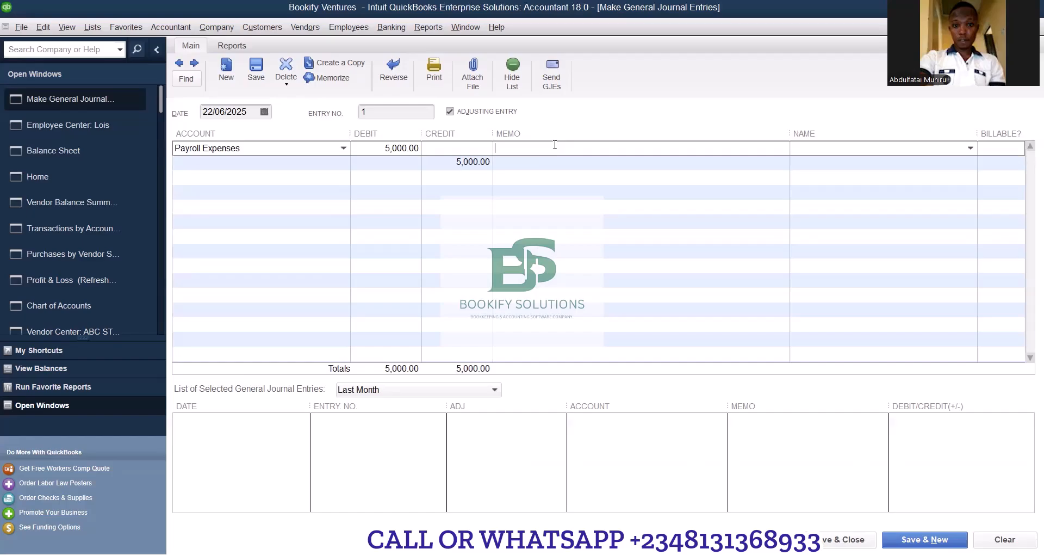
pyautogui.write('Junu')
pyautogui.write('salary payment')
pyautogui.click(273, 162)
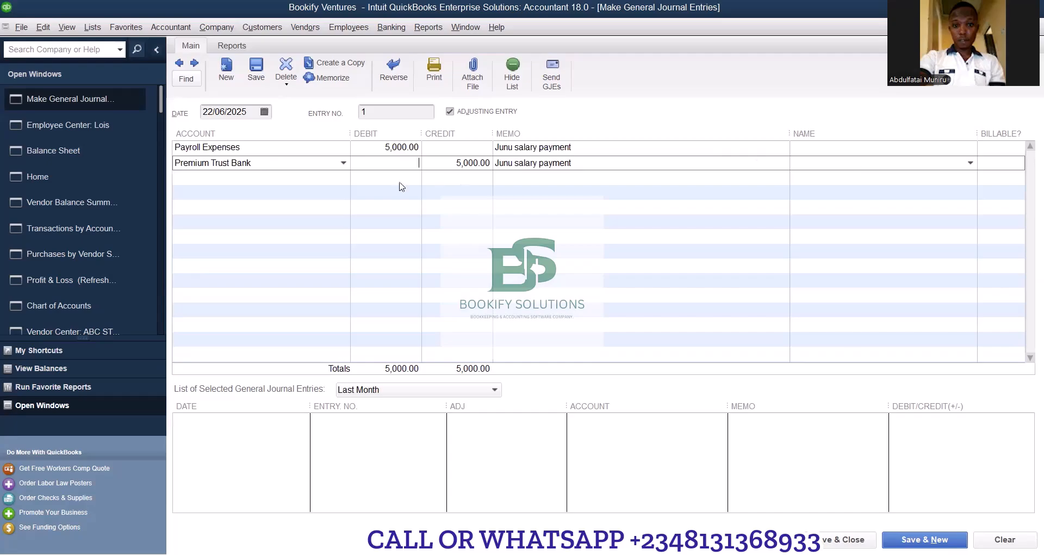
# - Assign the employee's name to the Payroll Expenses line, and save and close the journal entry
pyautogui.click(937, 149)
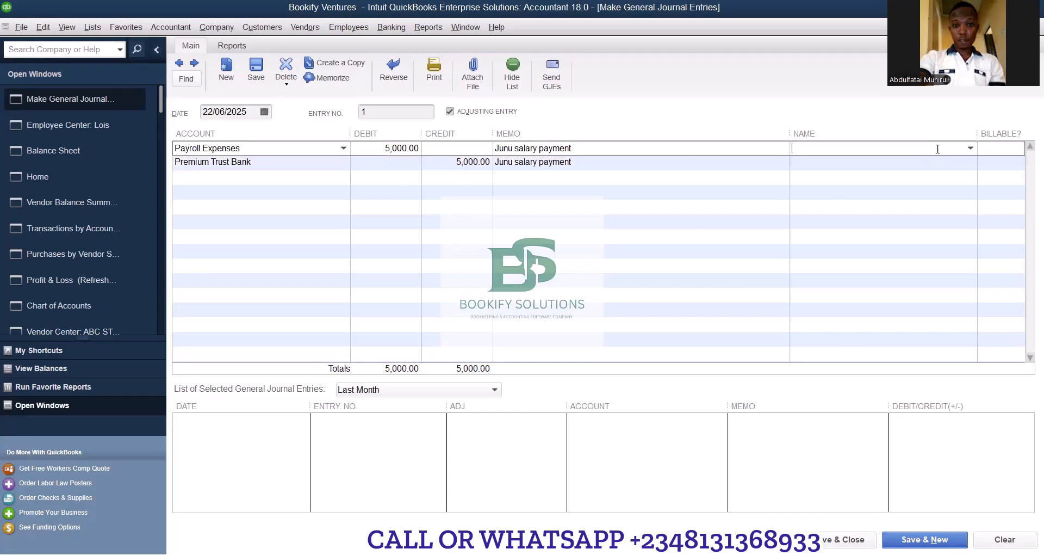
pyautogui.click(971, 149)
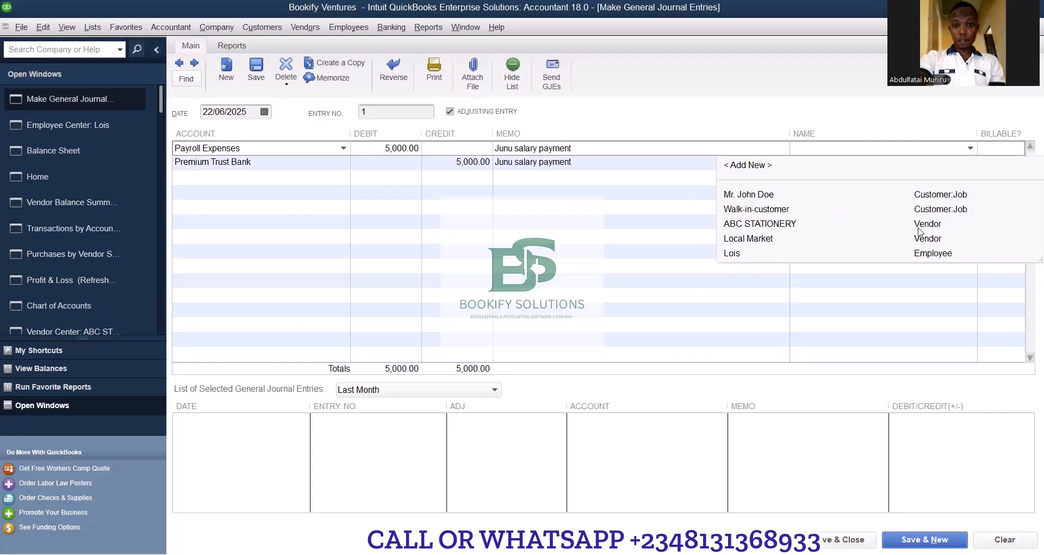
pyautogui.click(736, 252)
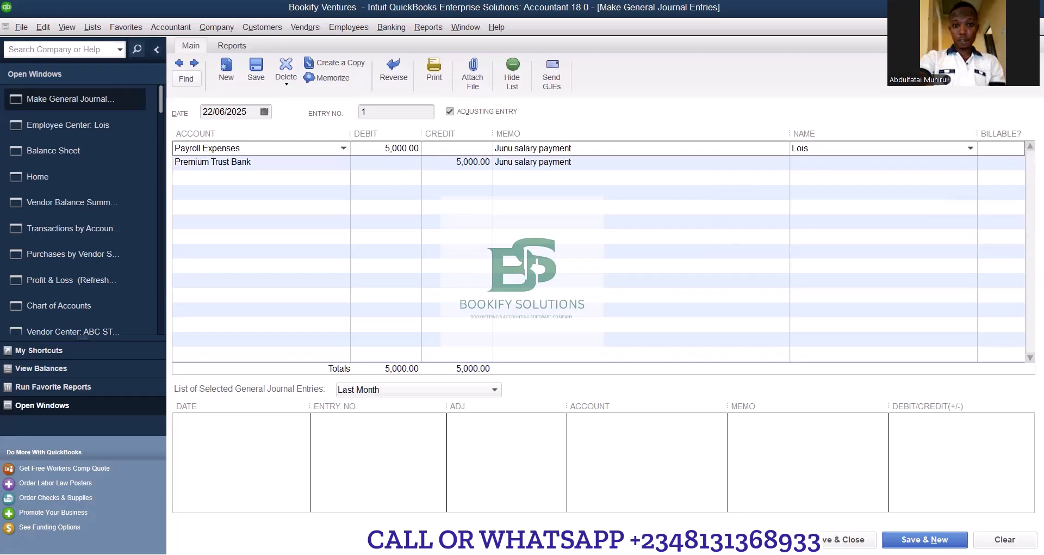
pyautogui.click(848, 539)
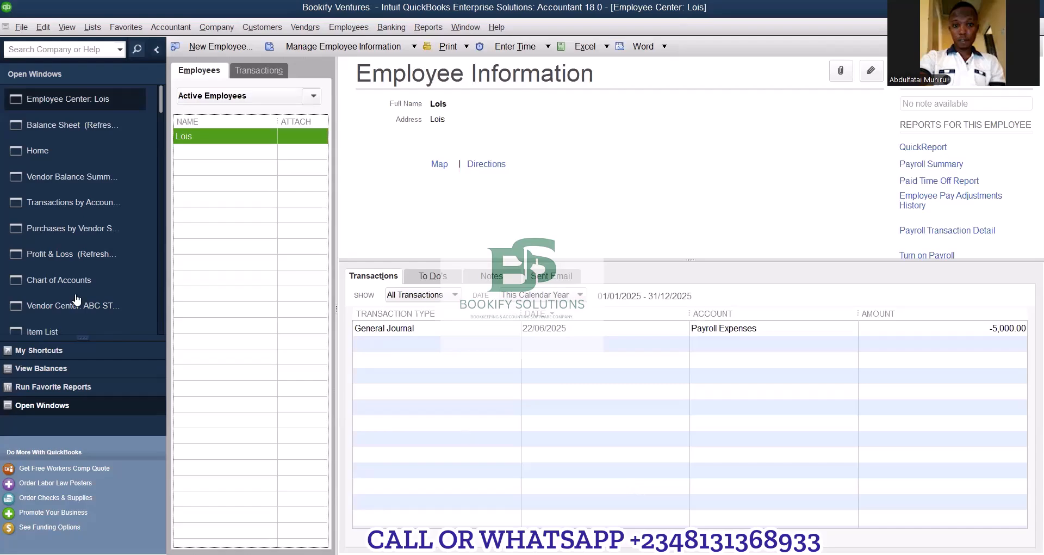
# - Refresh the Profit & Loss and Balance Sheet reports and review the payroll expense and bank balance in them
pyautogui.click(69, 256)
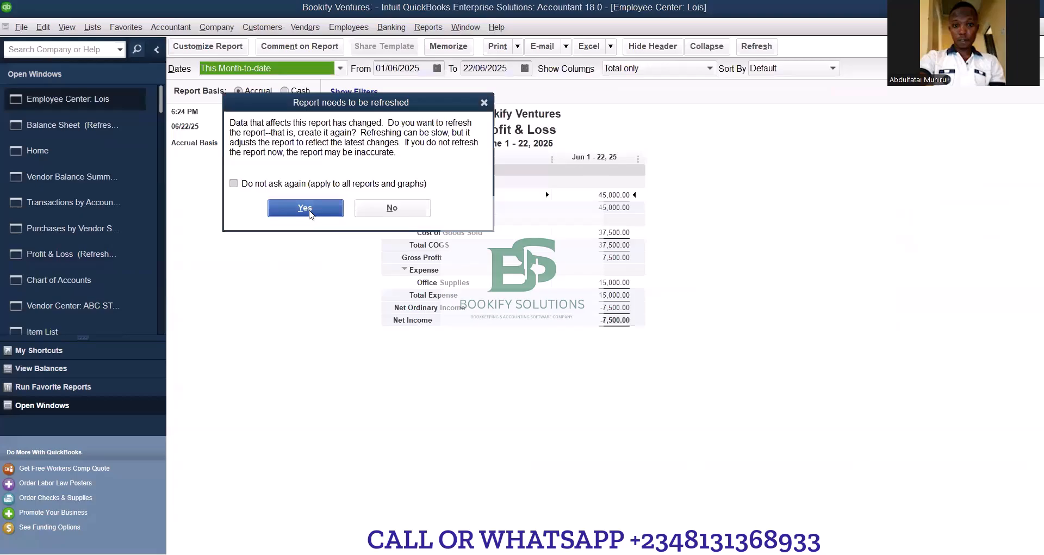
pyautogui.click(305, 207)
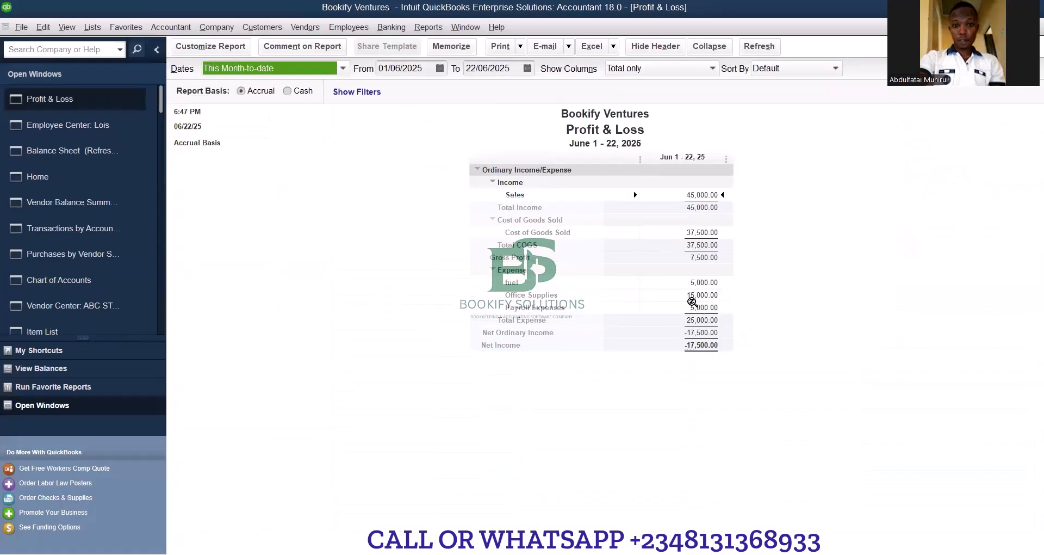
pyautogui.click(71, 154)
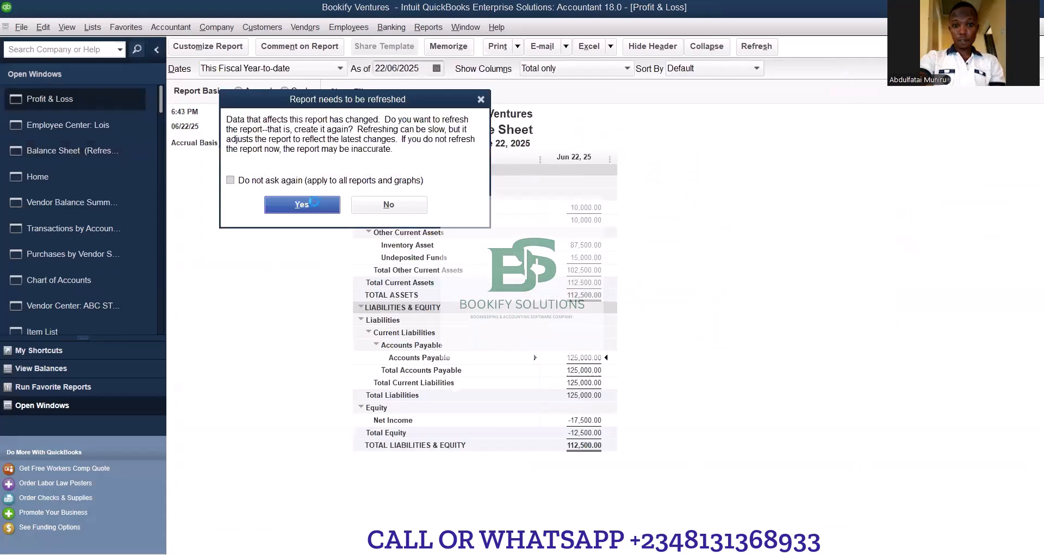
pyautogui.click(302, 204)
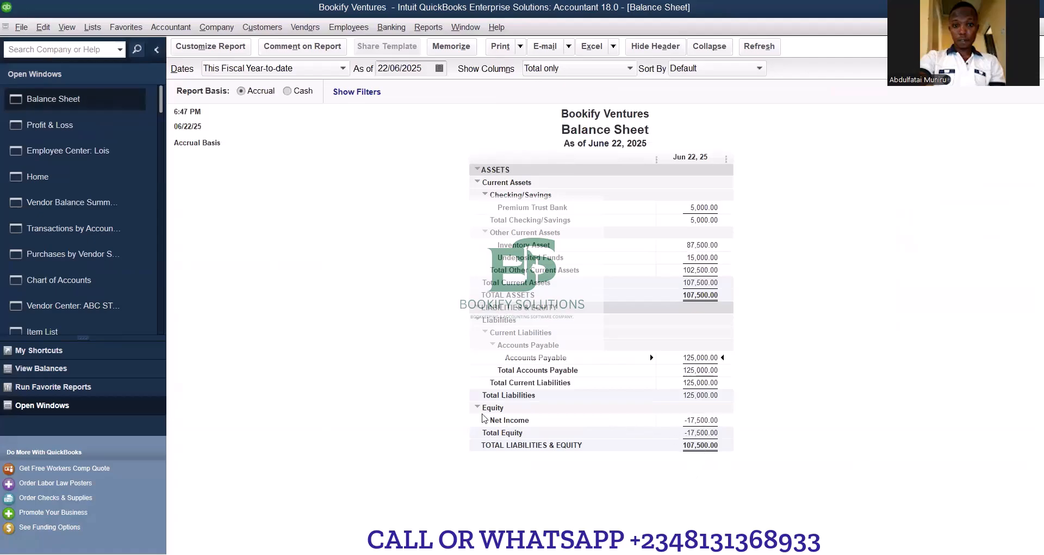
pyautogui.click(36, 124)
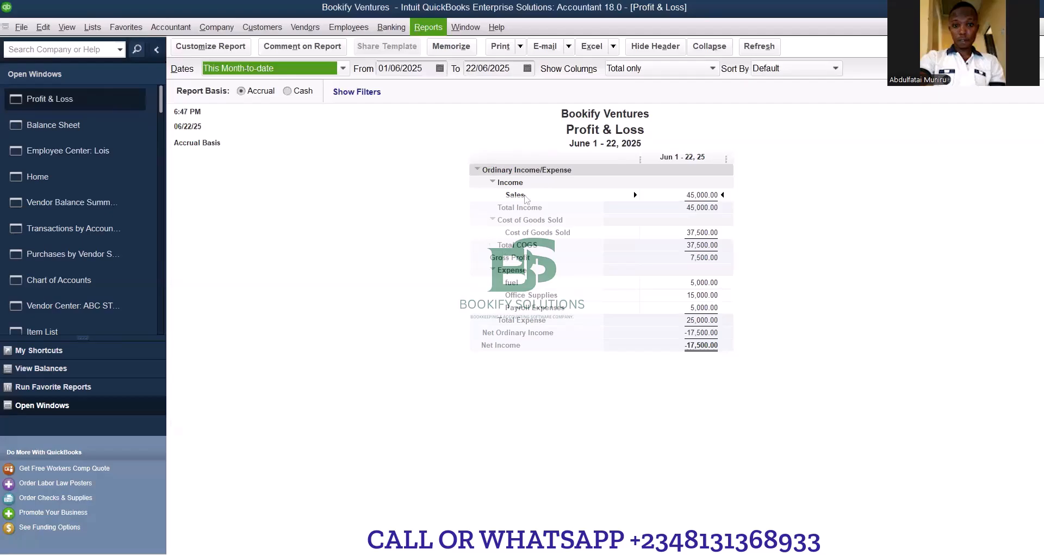
# - Run the Statement of Cash Flows report and examine its adjustments to reconcile net income
pyautogui.click(427, 27)
pyautogui.moveTo(539, 170)
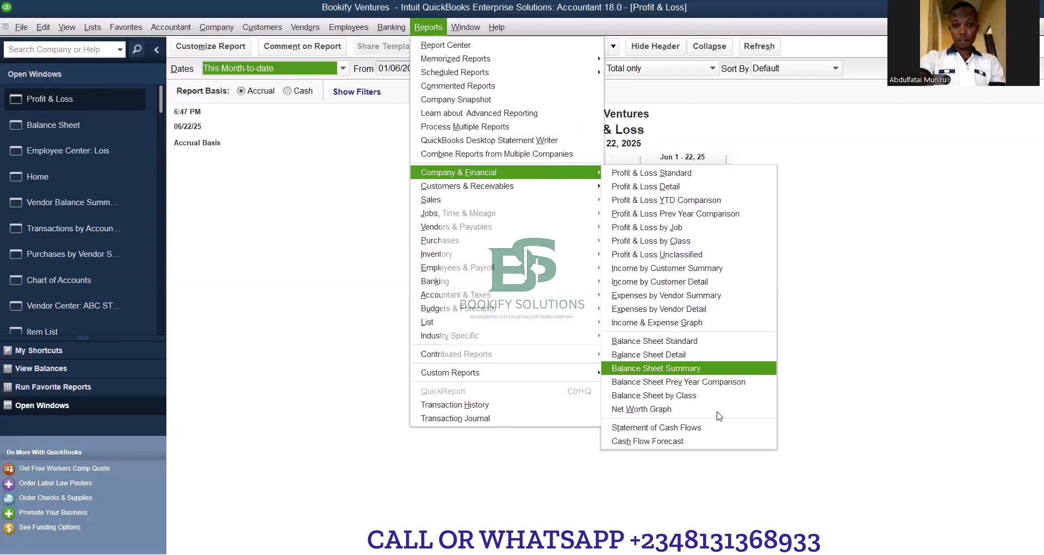
pyautogui.click(716, 433)
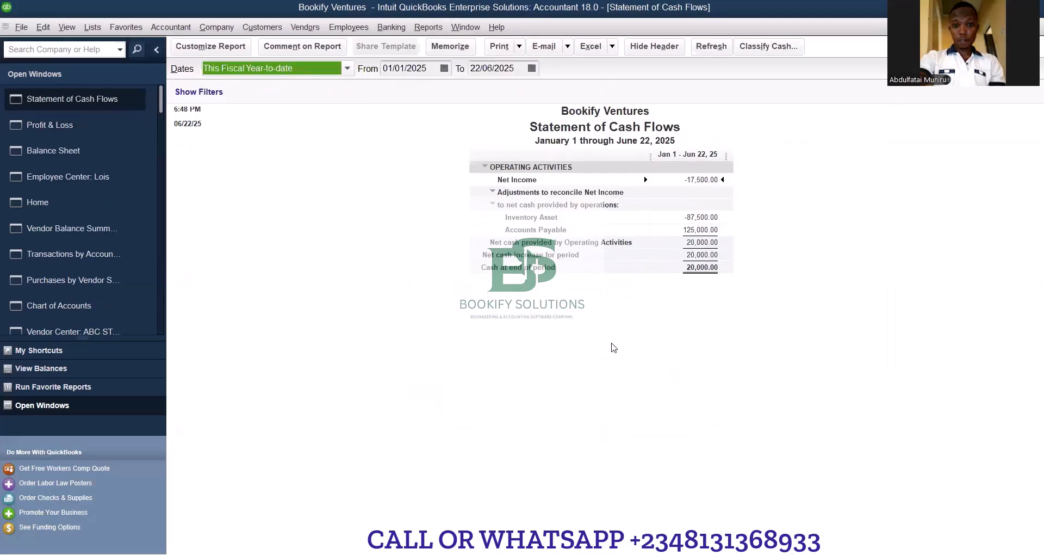
pyautogui.click(492, 197)
pyautogui.click(491, 196)
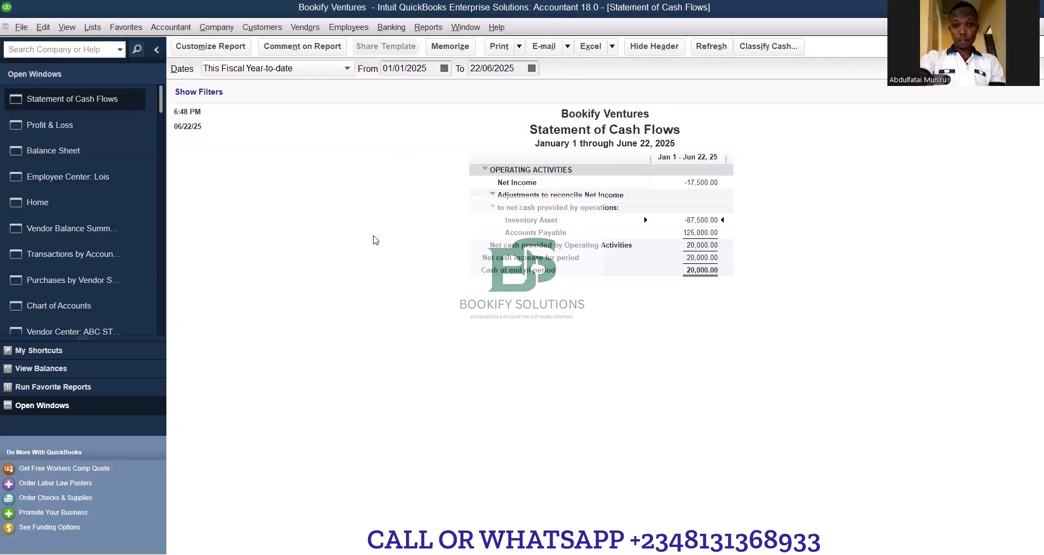
# - Run the Trial Balance report for all dates and examine the account balances
pyautogui.click(72, 208)
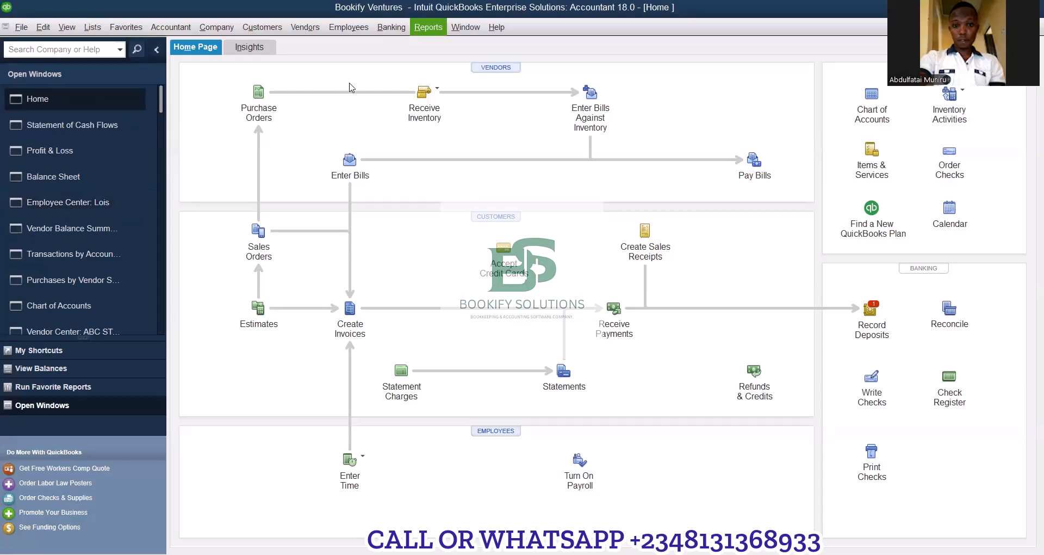
pyautogui.click(428, 28)
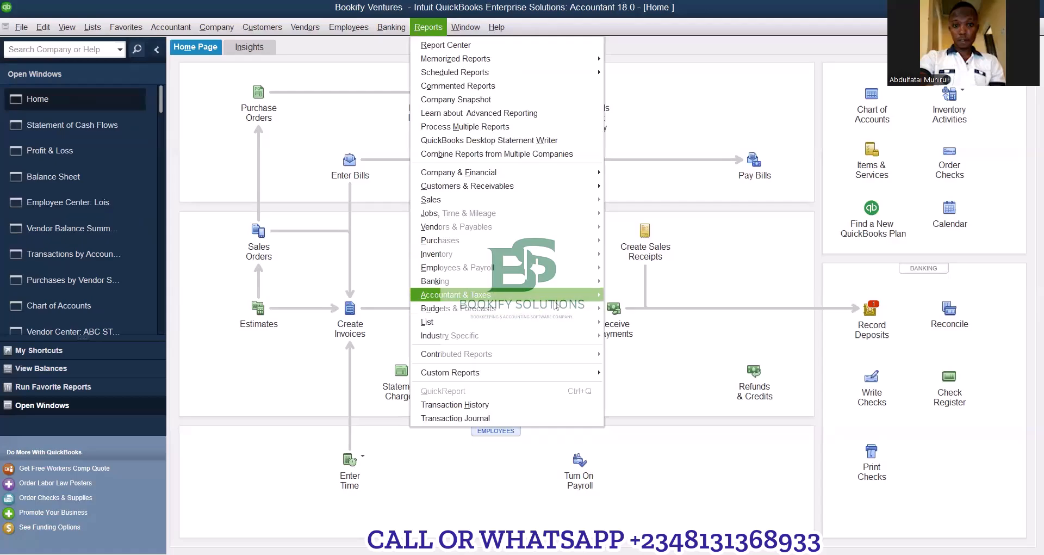
pyautogui.moveTo(553, 299)
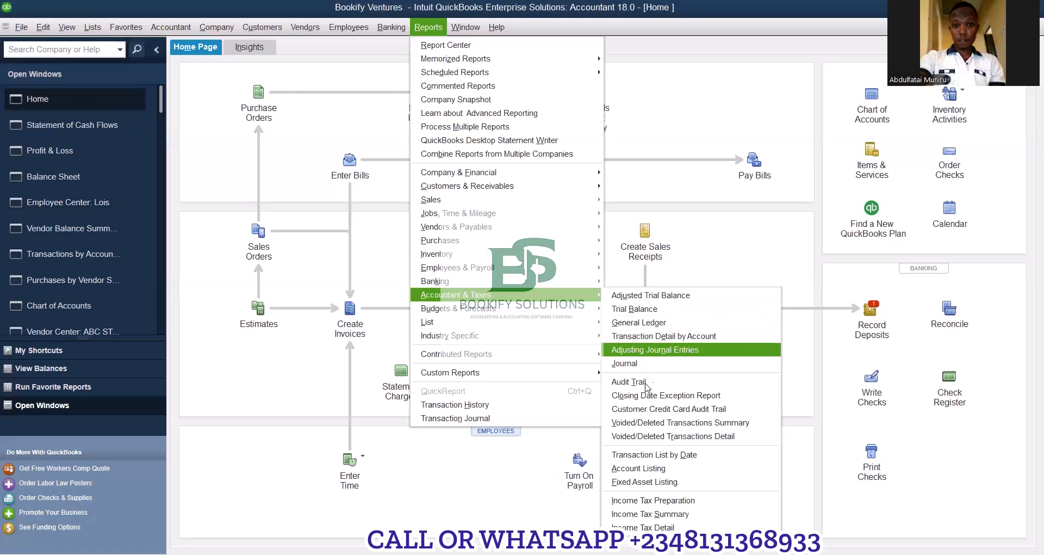
pyautogui.click(685, 314)
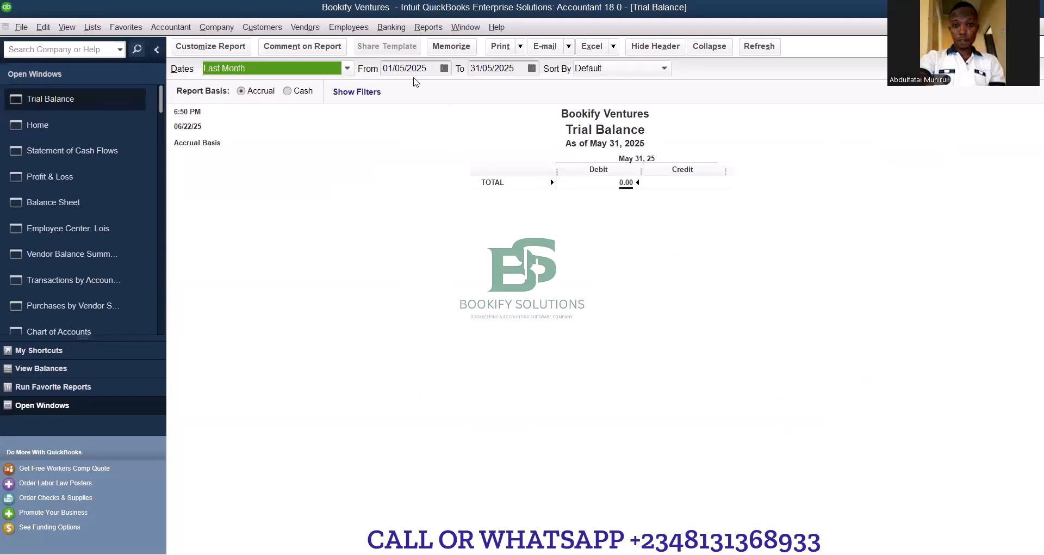
pyautogui.click(348, 69)
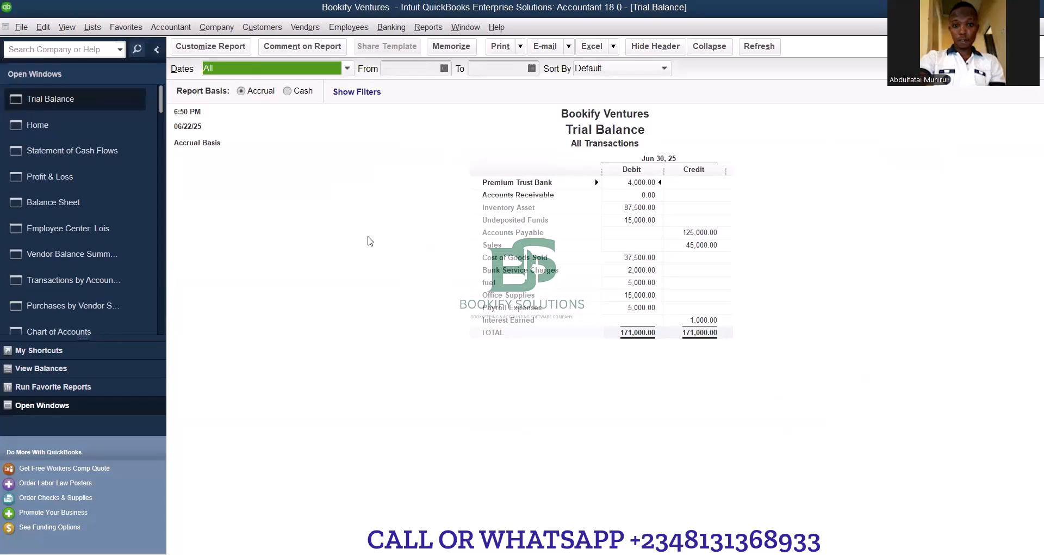
pyautogui.click(46, 128)
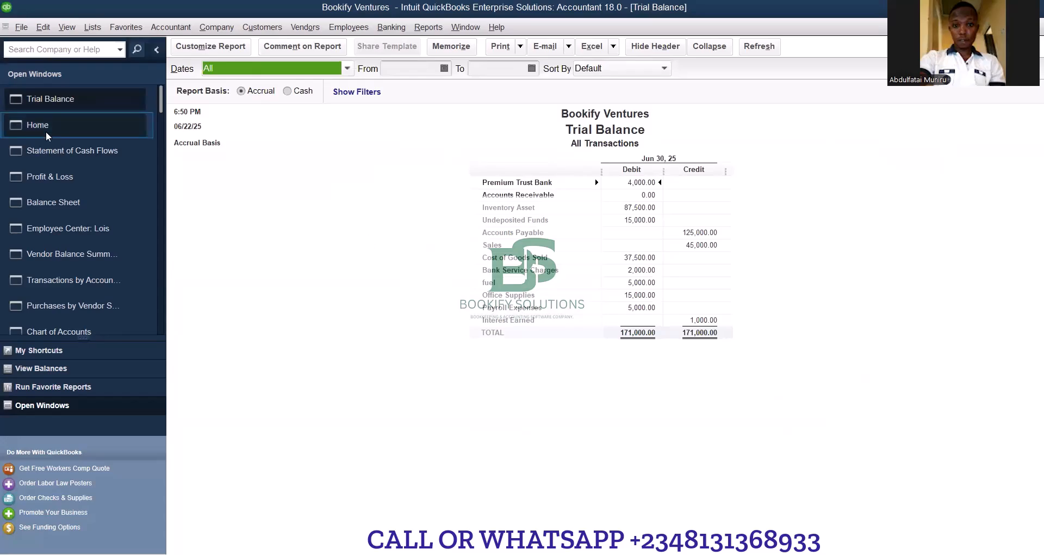